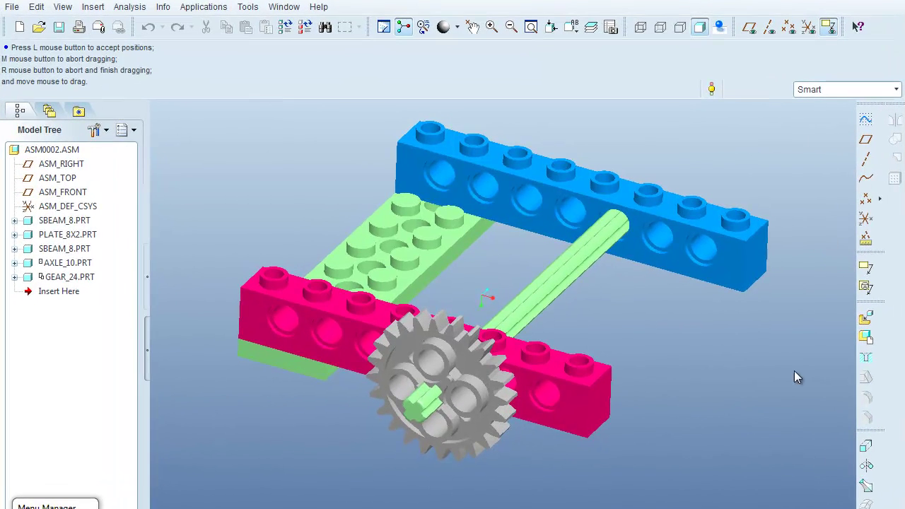
# - Bring a second axle_10.prt into the assembly
pyautogui.click(865, 321)
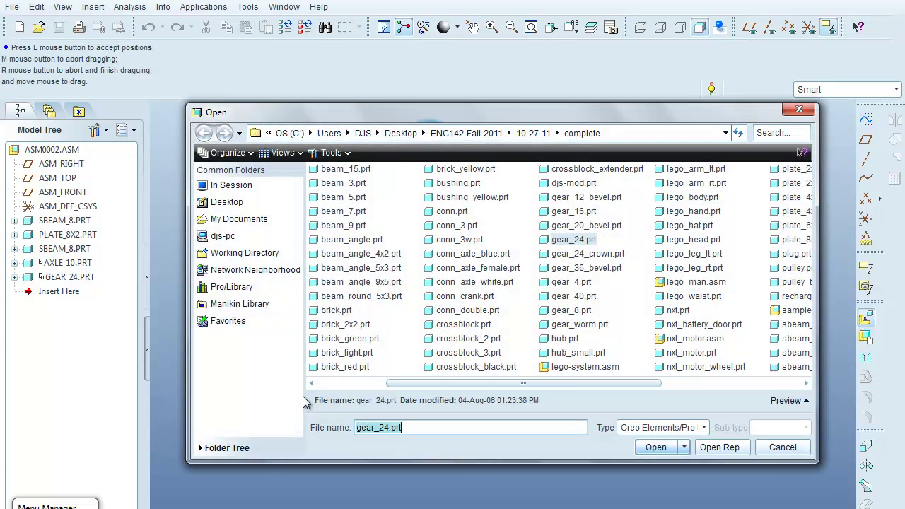
pyautogui.click(319, 383)
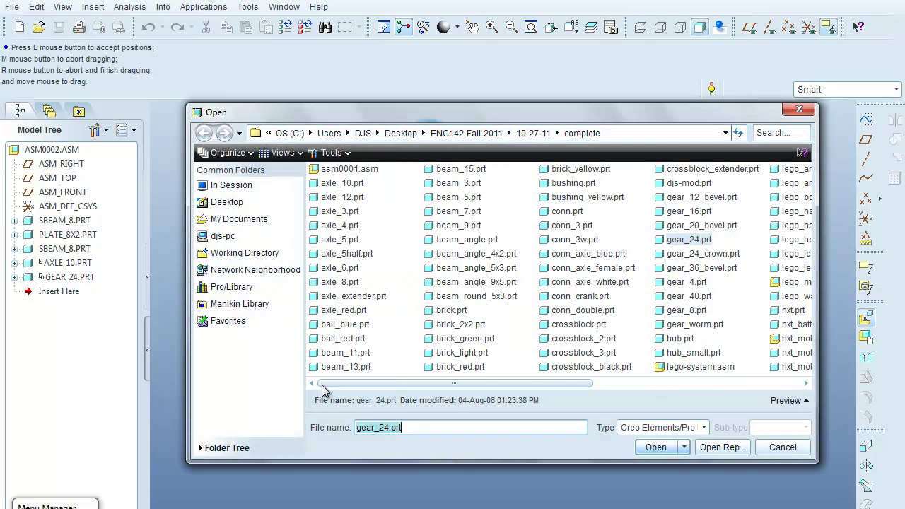
pyautogui.click(342, 185)
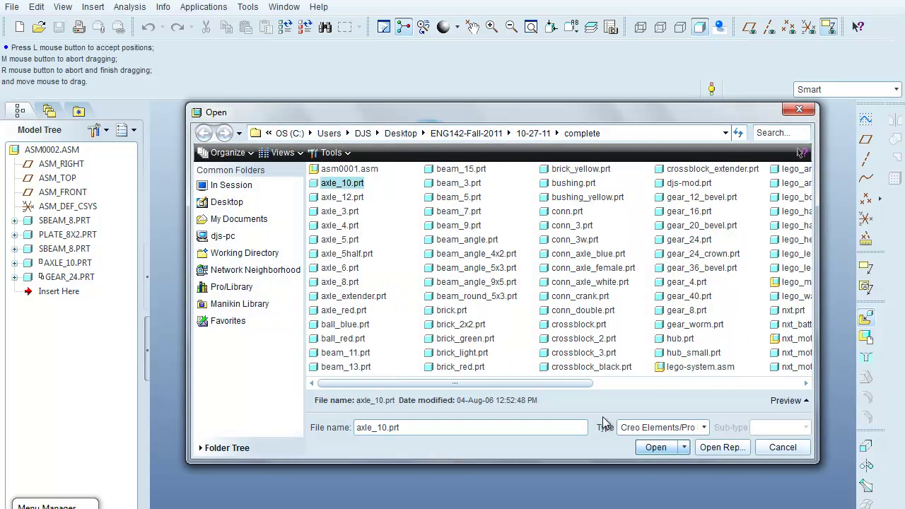
pyautogui.click(652, 447)
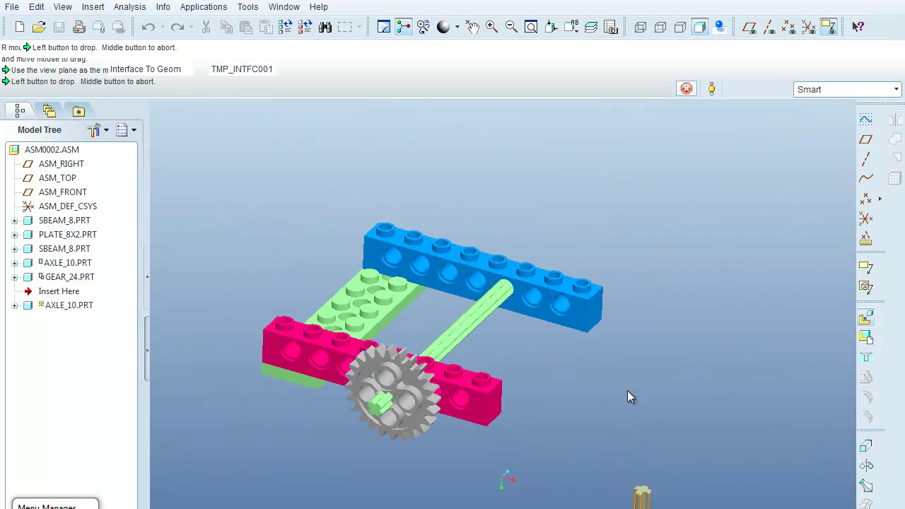
# - Drop the new axle and make its placement a Pin connection, picking surfaces only
pyautogui.click(565, 254)
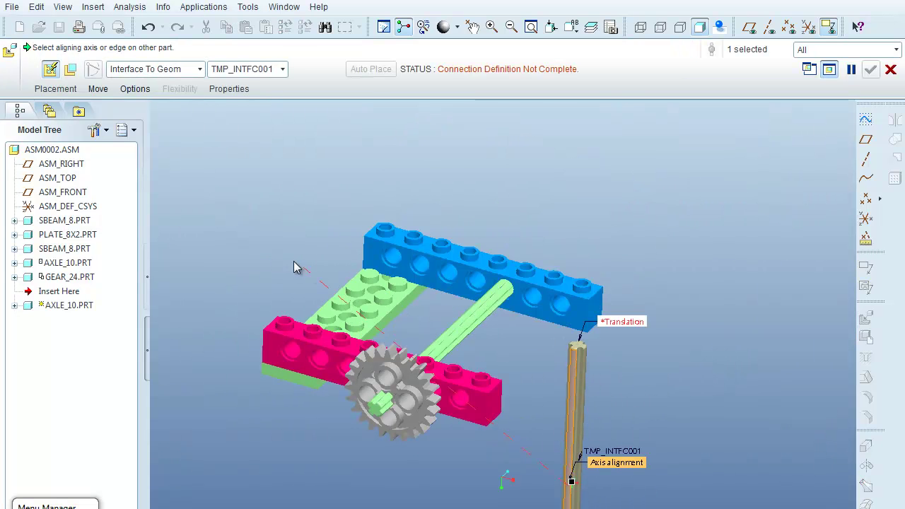
pyautogui.click(71, 69)
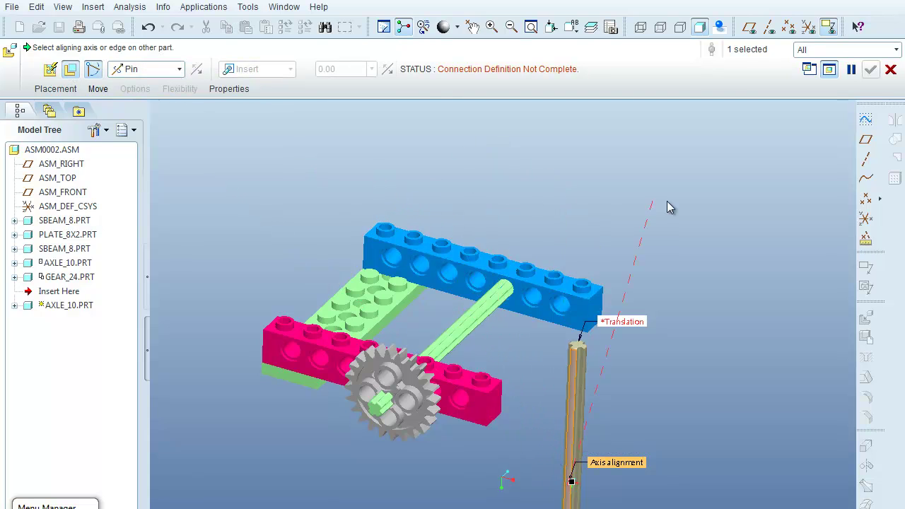
pyautogui.click(861, 50)
pyautogui.click(847, 77)
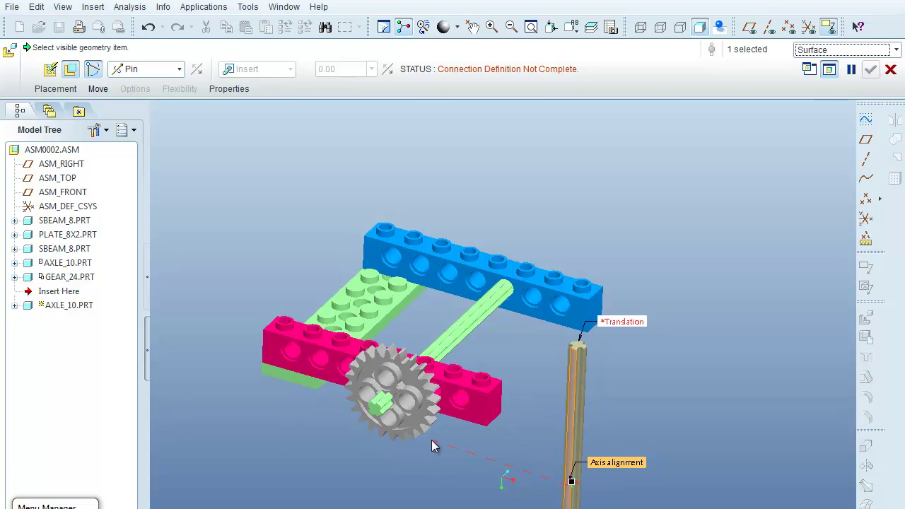
# - Pin the axle through the pink beam hole and face at a 16.00 offset, and confirm
pyautogui.click(459, 403)
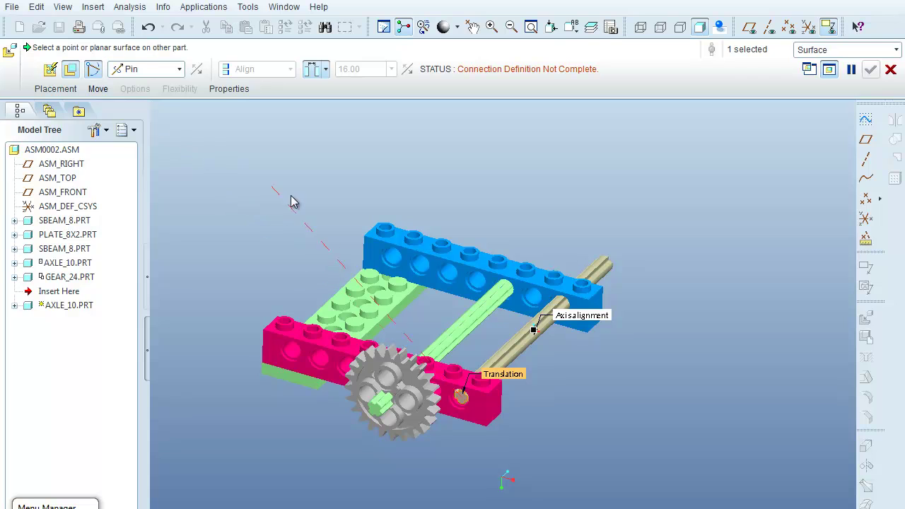
pyautogui.click(474, 421)
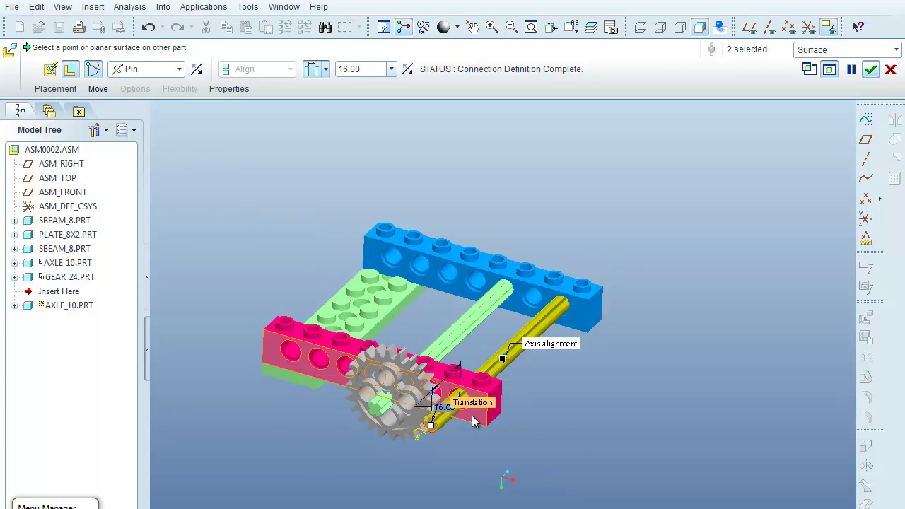
pyautogui.moveTo(465, 446); pyautogui.dragTo(422, 463, button='middle')
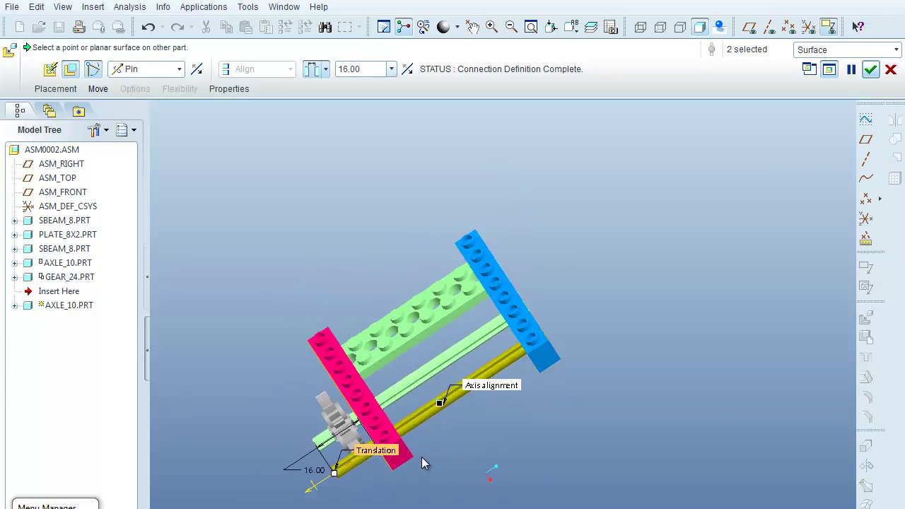
pyautogui.scroll(-3, 292, 476)
pyautogui.moveTo(292, 477); pyautogui.dragTo(379, 455, button='middle')
pyautogui.scroll(5, 404, 454)
pyautogui.scroll(3, 471, 481)
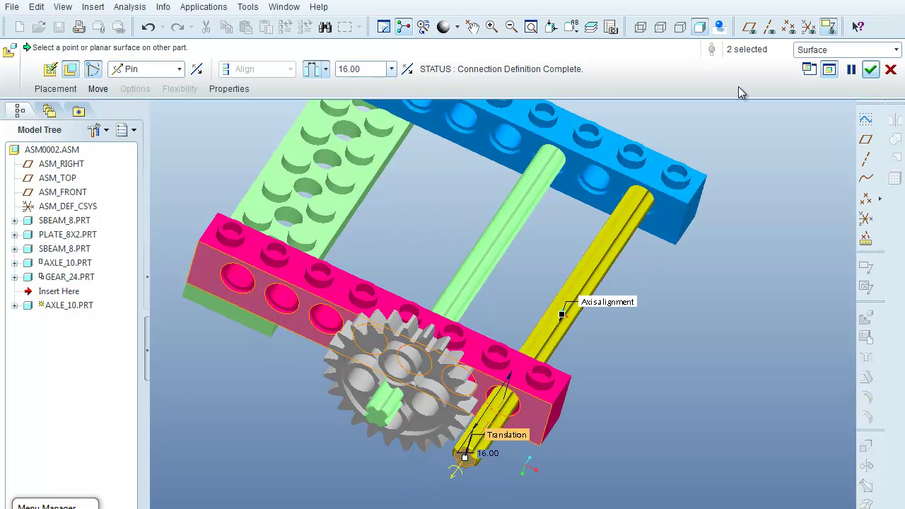
pyautogui.click(870, 69)
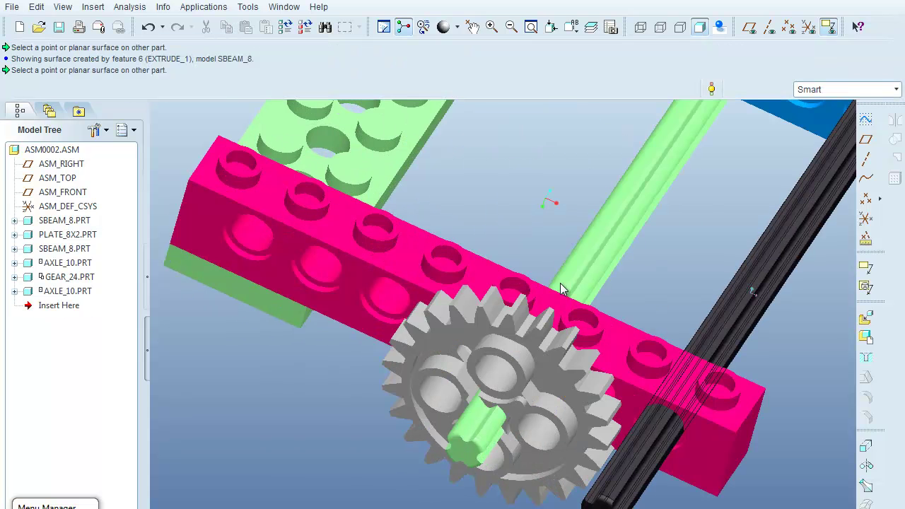
pyautogui.scroll(-4, 560, 289)
pyautogui.moveTo(633, 420); pyautogui.dragTo(638, 386, button='middle')
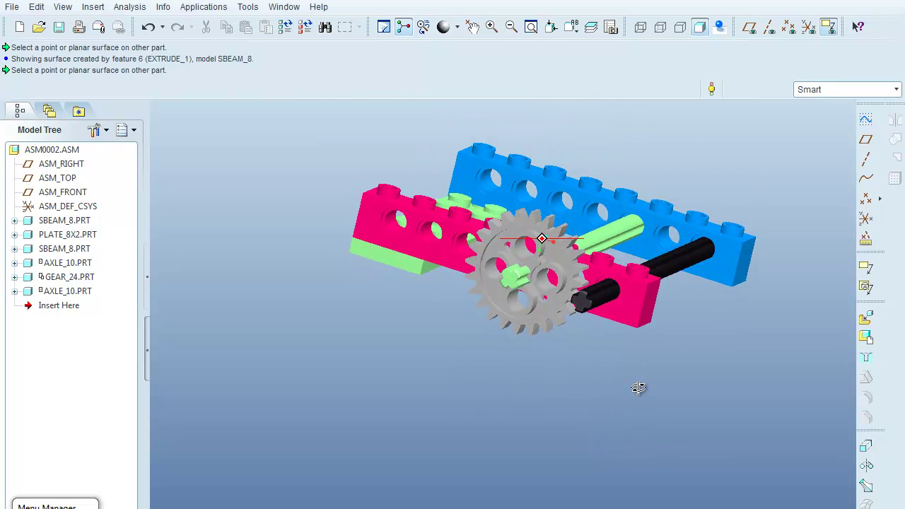
pyautogui.click(472, 27)
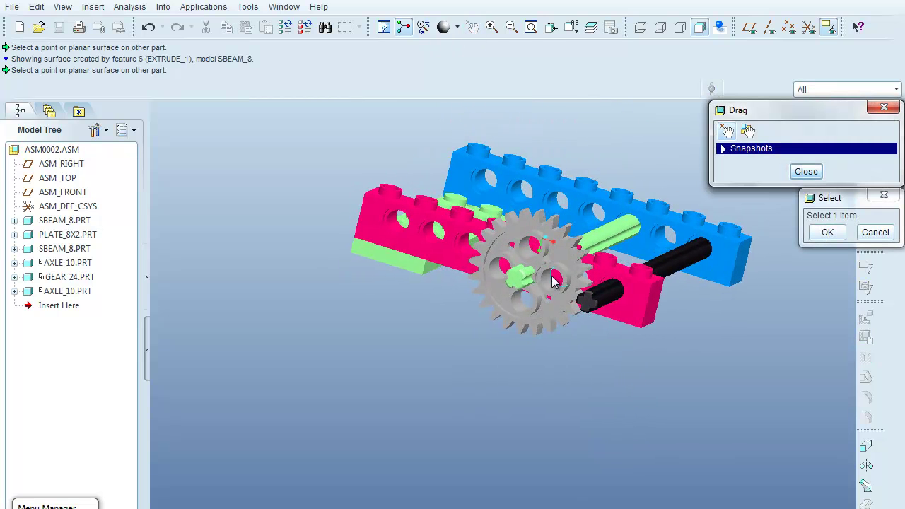
pyautogui.click(593, 297)
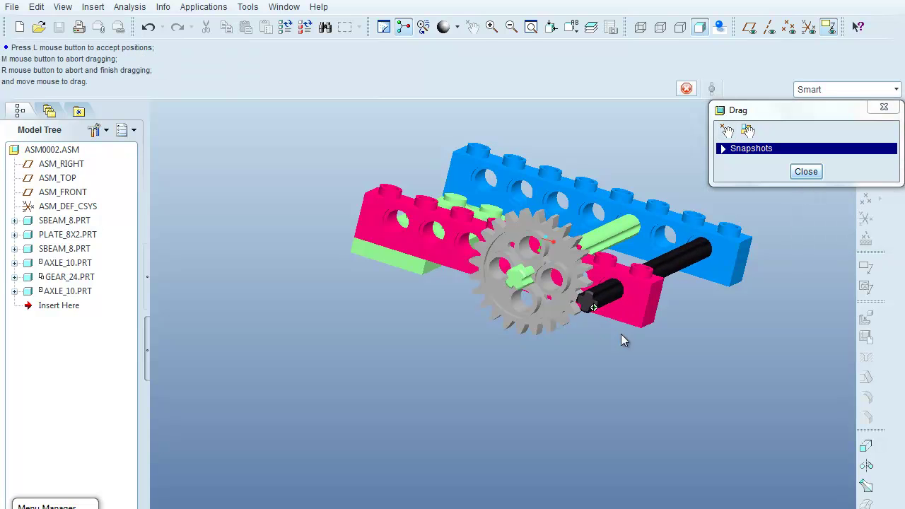
pyautogui.click(805, 172)
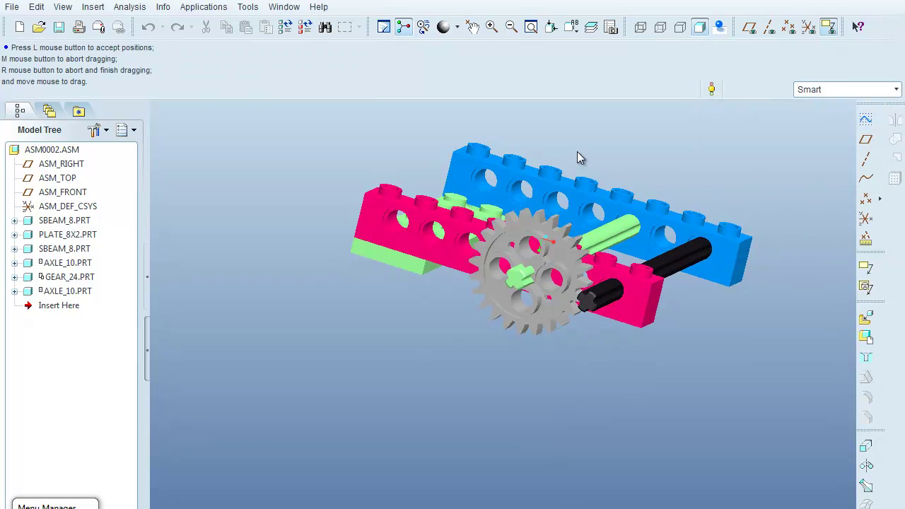
pyautogui.click(572, 27)
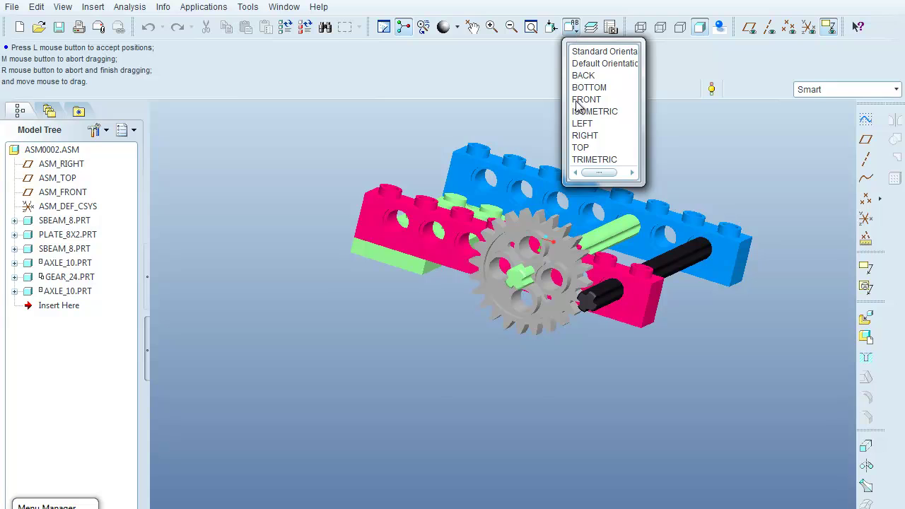
pyautogui.click(578, 148)
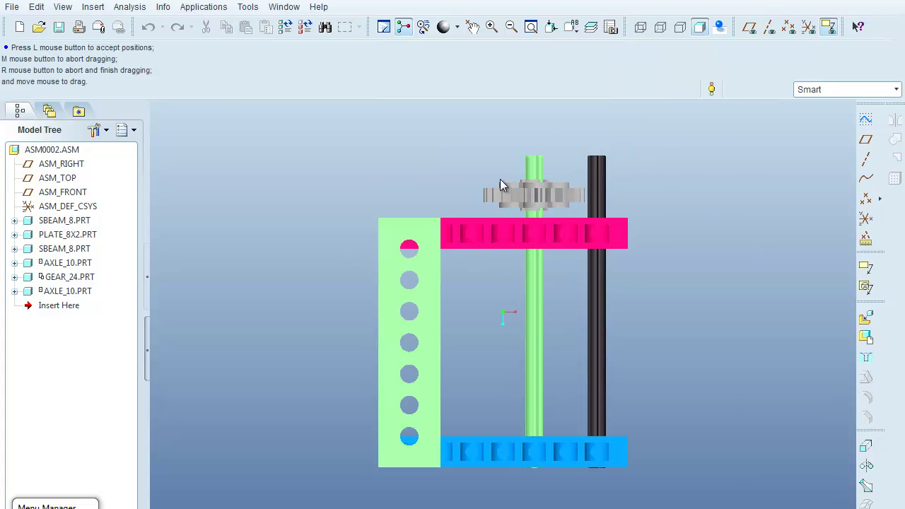
pyautogui.moveTo(500, 185); pyautogui.dragTo(761, 158, button='middle')
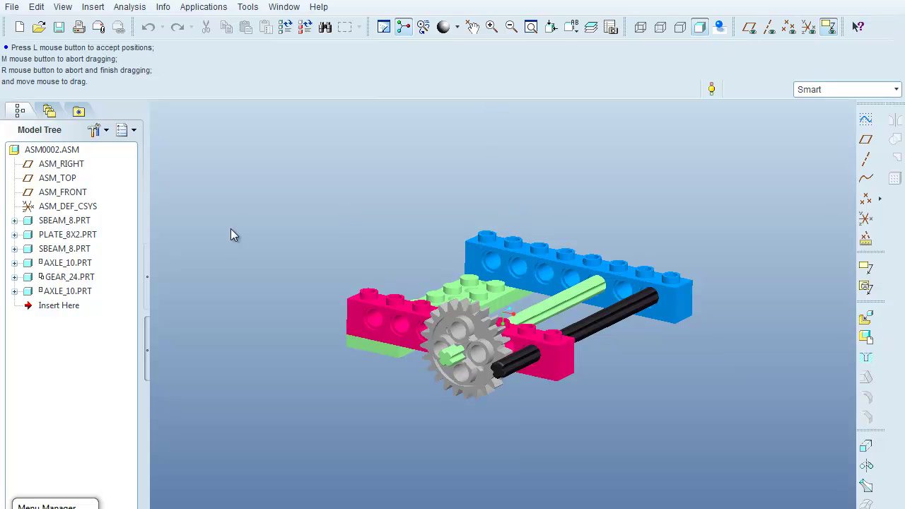
# - Colour the second axle green and begin assembling another part
pyautogui.click(87, 292)
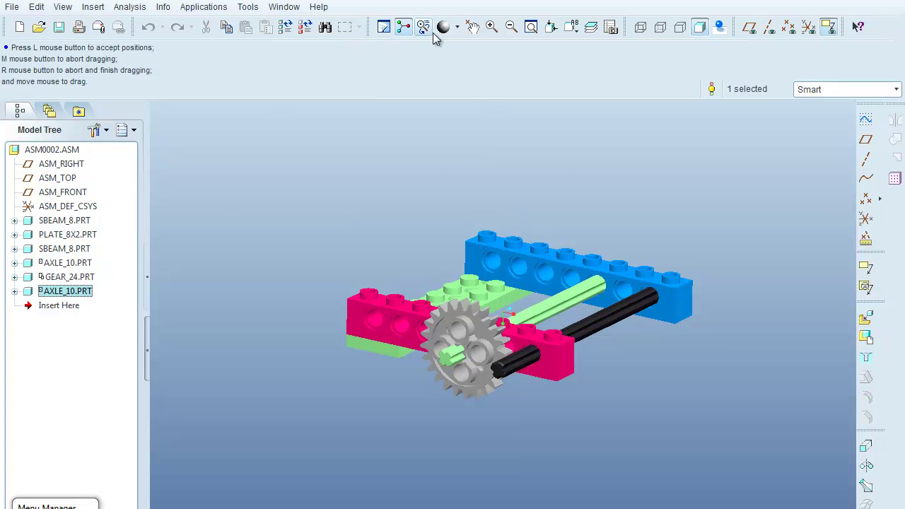
pyautogui.click(457, 28)
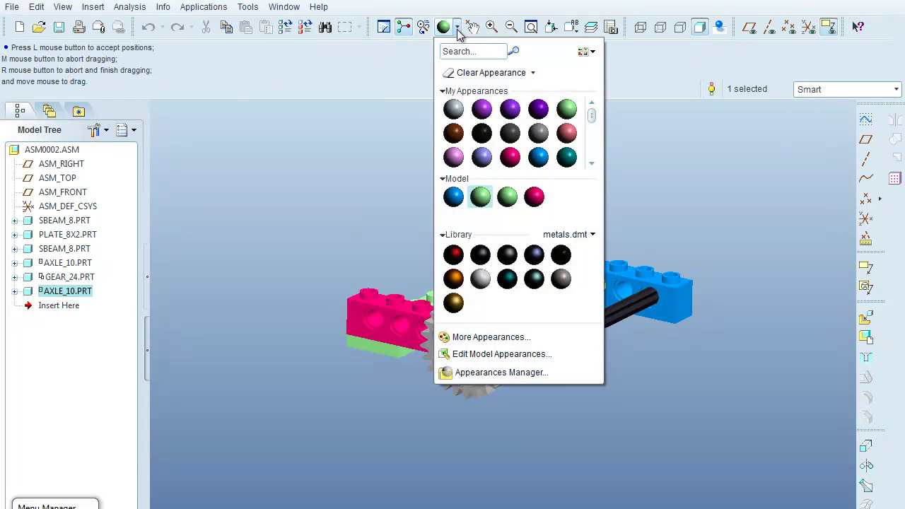
pyautogui.click(566, 108)
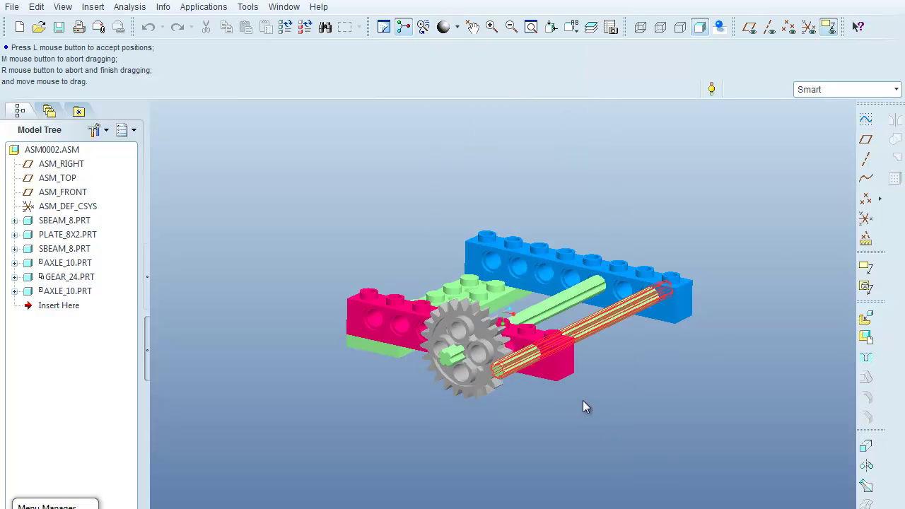
pyautogui.click(865, 320)
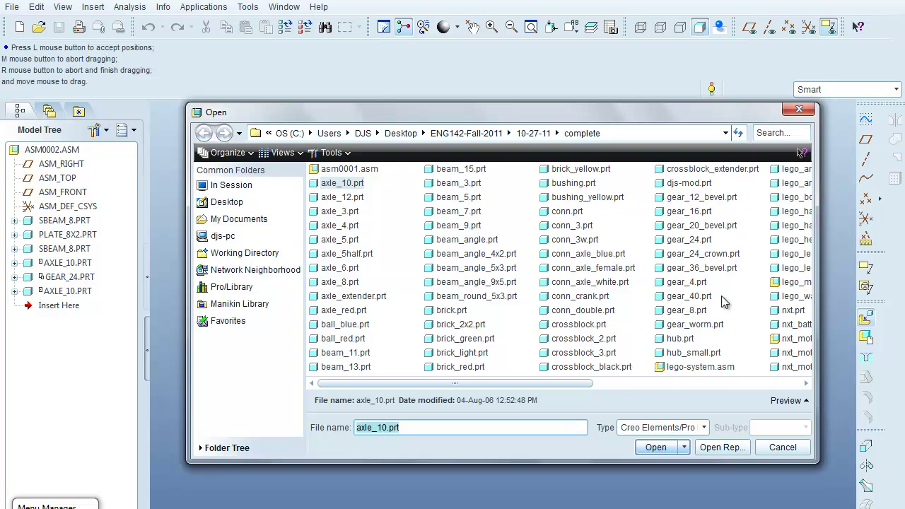
# - Load gear_8.prt and drop the 8-tooth gear beside the frame, unconstrained
pyautogui.click(675, 312)
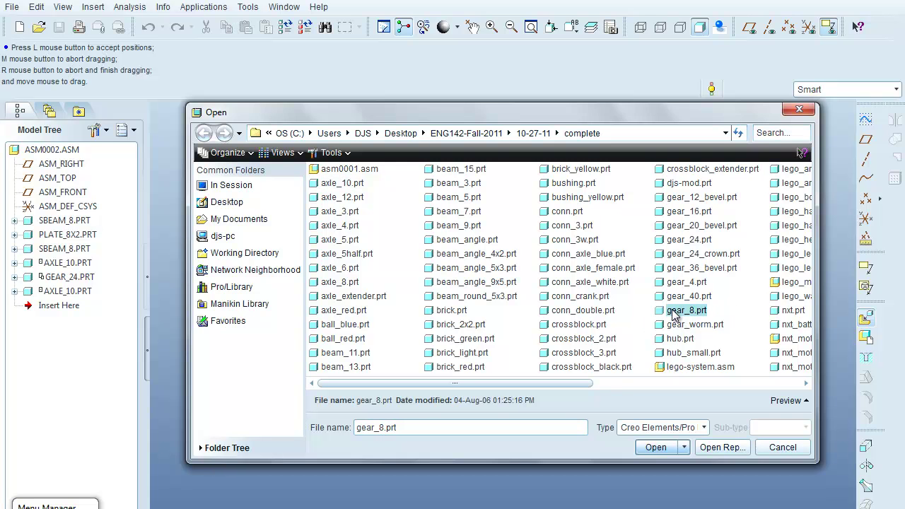
pyautogui.click(657, 448)
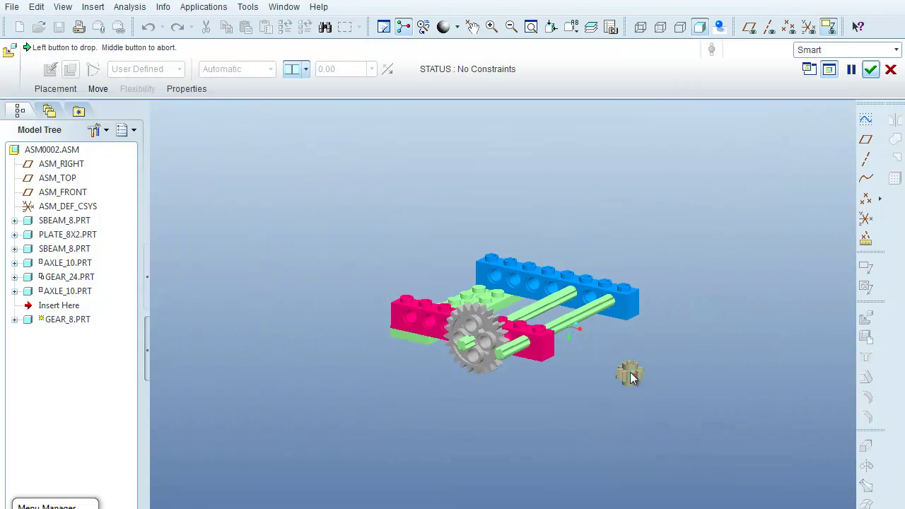
pyautogui.click(550, 381)
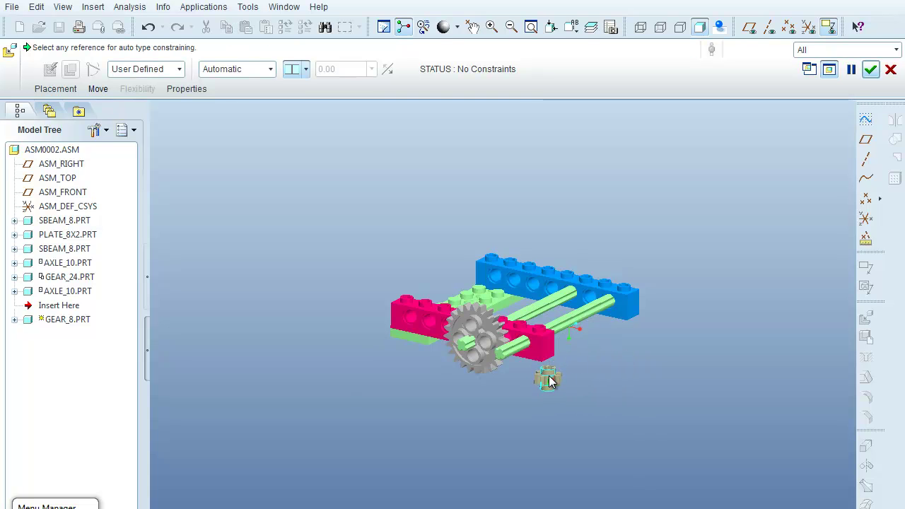
pyautogui.moveTo(377, 354); pyautogui.dragTo(483, 424, button='middle')
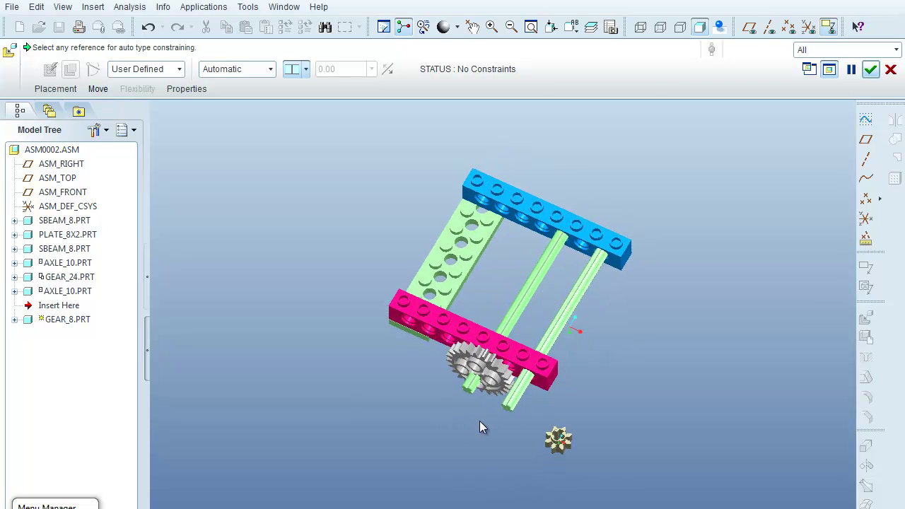
pyautogui.scroll(-5, 575, 473)
pyautogui.scroll(-2, 572, 467)
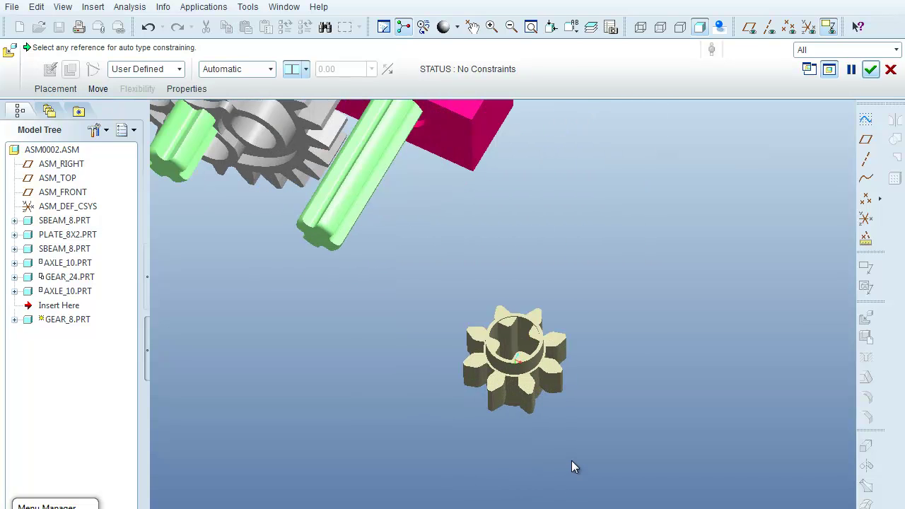
pyautogui.click(818, 49)
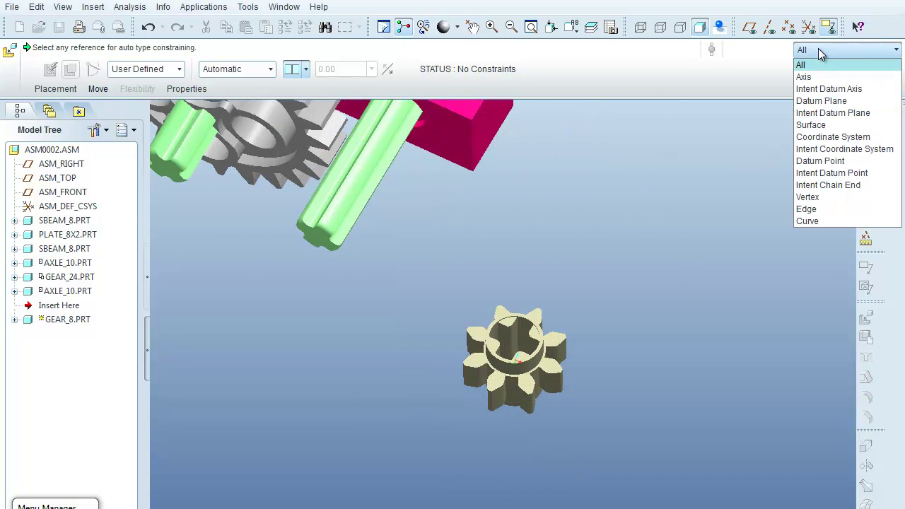
# - Pick the 8-tooth gear's bore surface as the first placement reference
pyautogui.click(810, 125)
pyautogui.scroll(5, 516, 342)
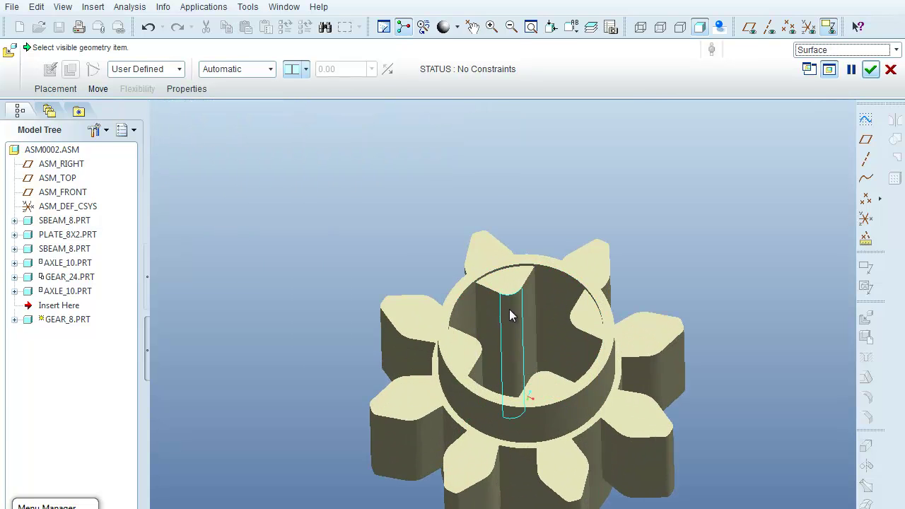
pyautogui.click(559, 292)
pyautogui.scroll(-5, 559, 292)
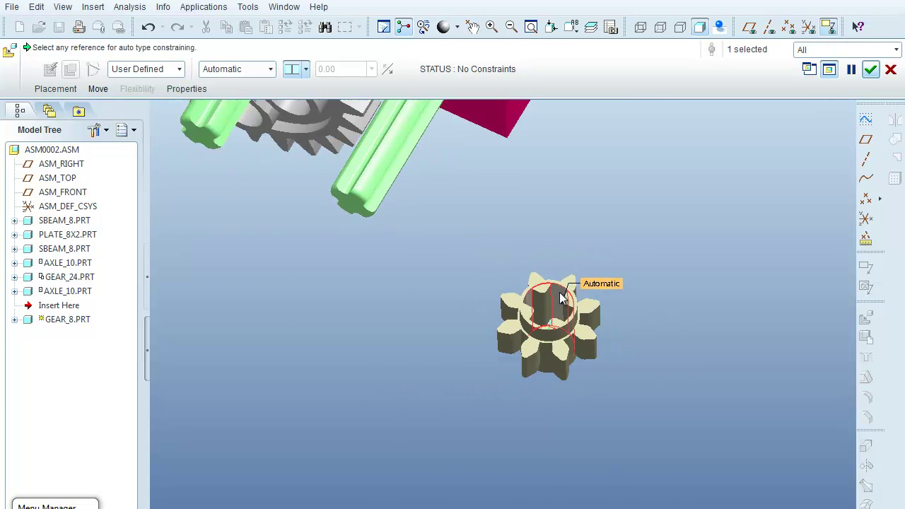
pyautogui.moveTo(423, 264)
pyautogui.mouseDown(button='middle')
pyautogui.moveTo(420, 245)
pyautogui.moveTo(414, 289)
pyautogui.moveTo(416, 261)
pyautogui.mouseUp(button='middle')
pyautogui.scroll(-4, 365, 207)
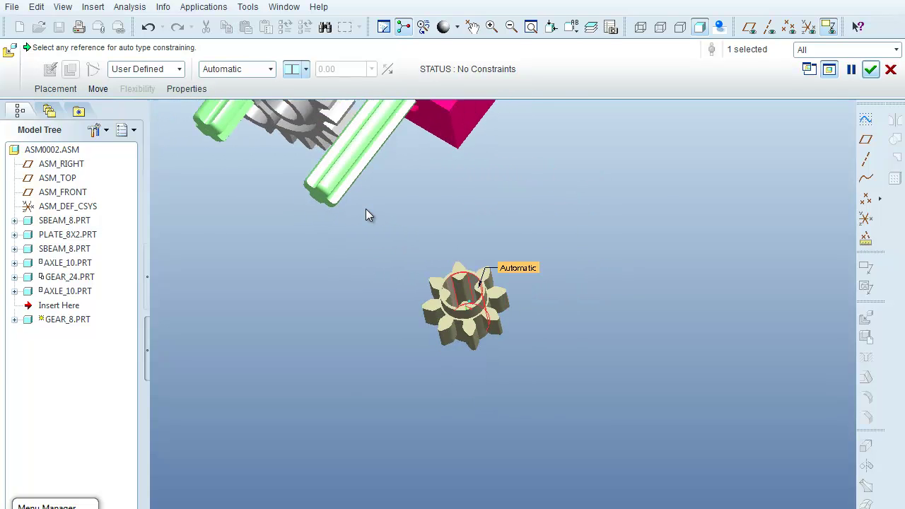
pyautogui.scroll(5, 311, 190)
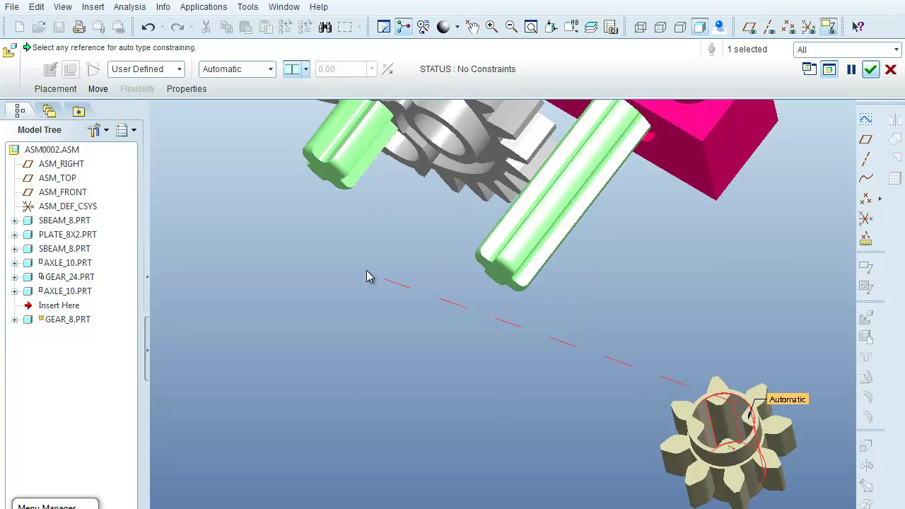
pyautogui.keyDown('shift'); pyautogui.moveTo(389, 265); pyautogui.dragTo(406, 248, button='middle'); pyautogui.keyUp('shift')
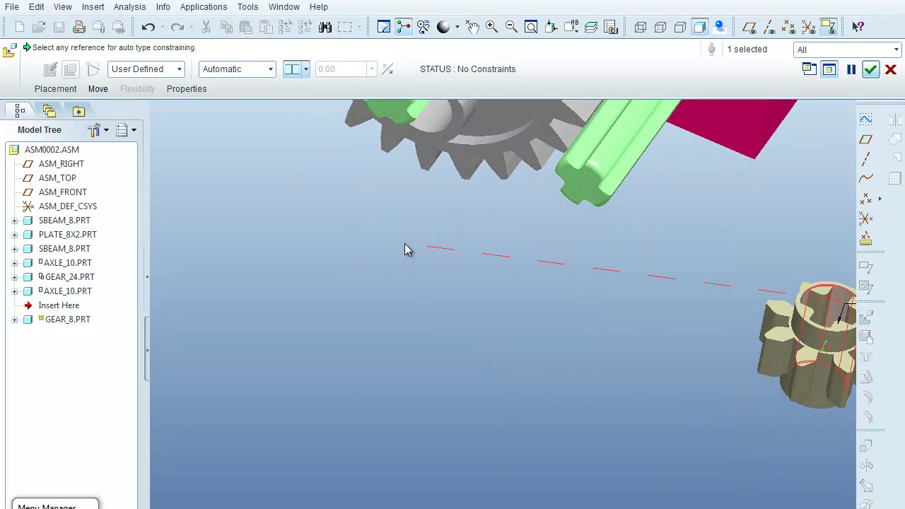
# - Insert the gear bore onto the green axle and align it at a 19.00 offset
pyautogui.click(611, 155)
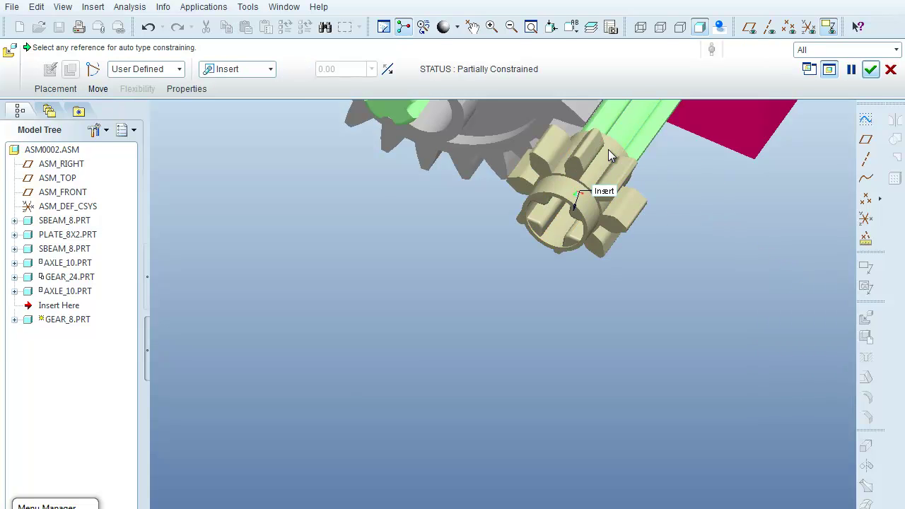
pyautogui.moveTo(575, 323); pyautogui.dragTo(634, 217, button='middle')
pyautogui.scroll(-5, 633, 215)
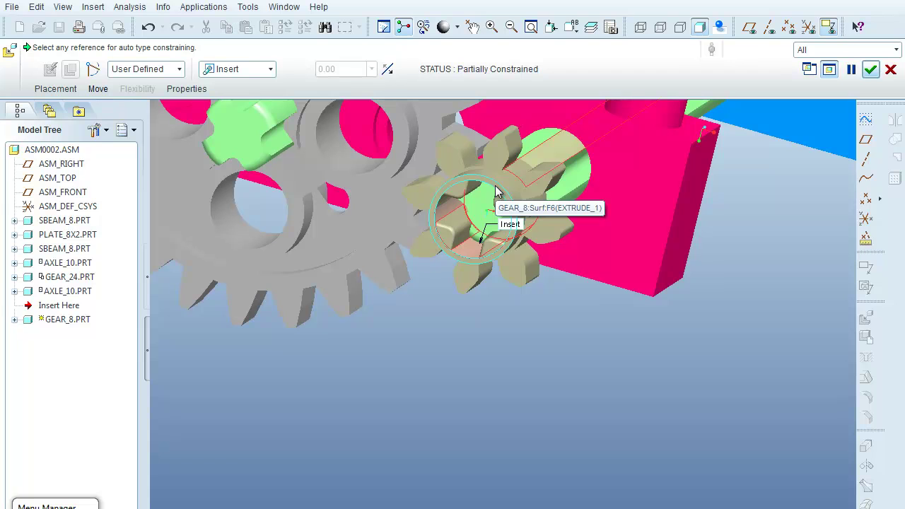
pyautogui.click(497, 192)
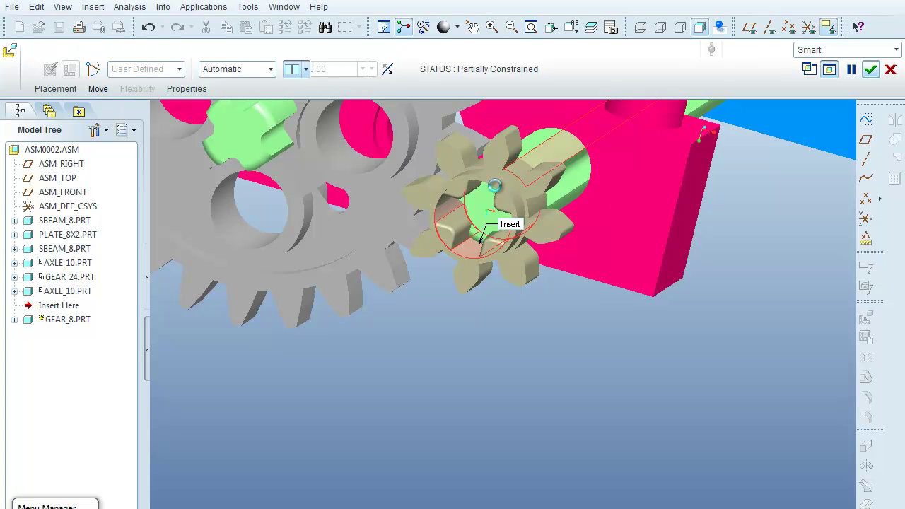
pyautogui.click(488, 218)
pyautogui.moveTo(476, 219); pyautogui.dragTo(438, 277)
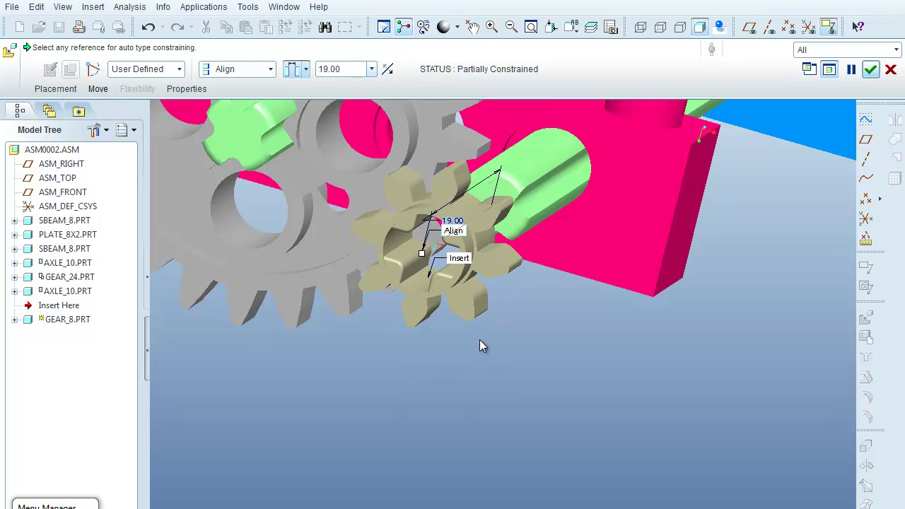
# - Limit picking to edges and select the axle's edge as a reference
pyautogui.moveTo(482, 335)
pyautogui.mouseDown(button='middle')
pyautogui.moveTo(493, 328)
pyautogui.moveTo(497, 335)
pyautogui.mouseUp(button='middle')
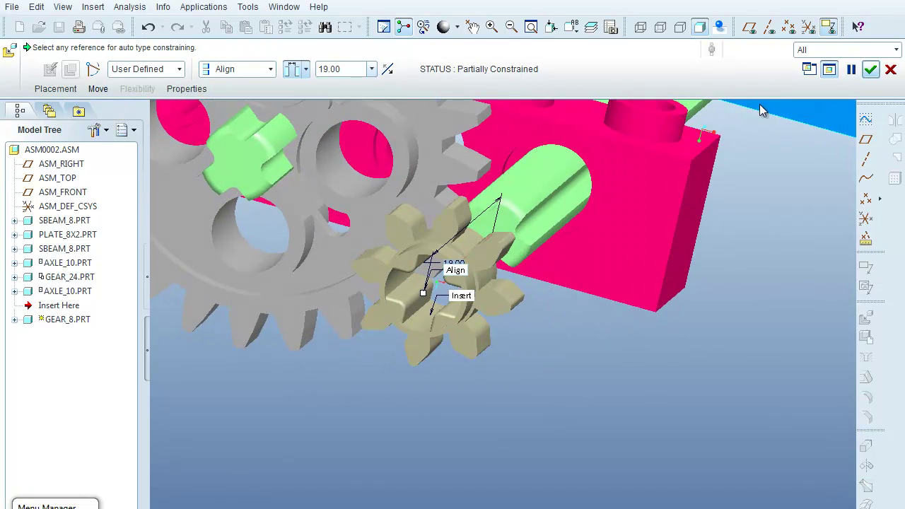
pyautogui.click(852, 51)
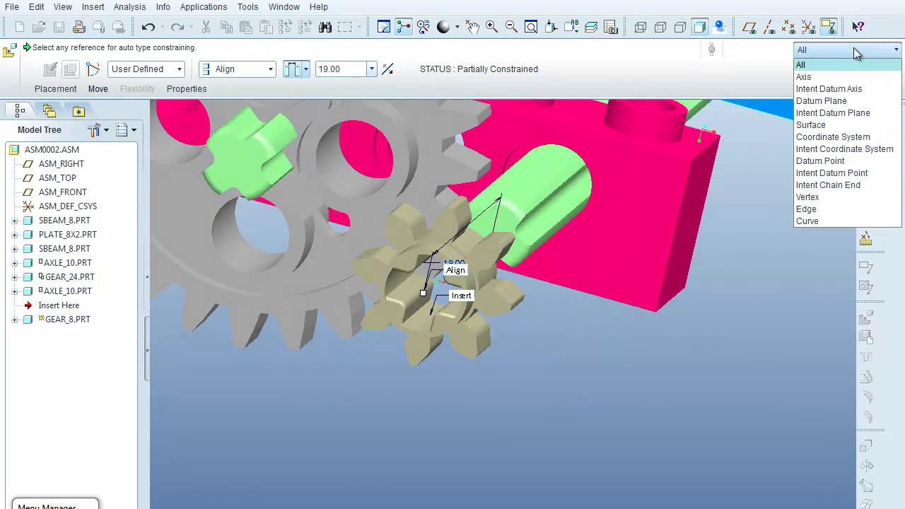
pyautogui.click(820, 210)
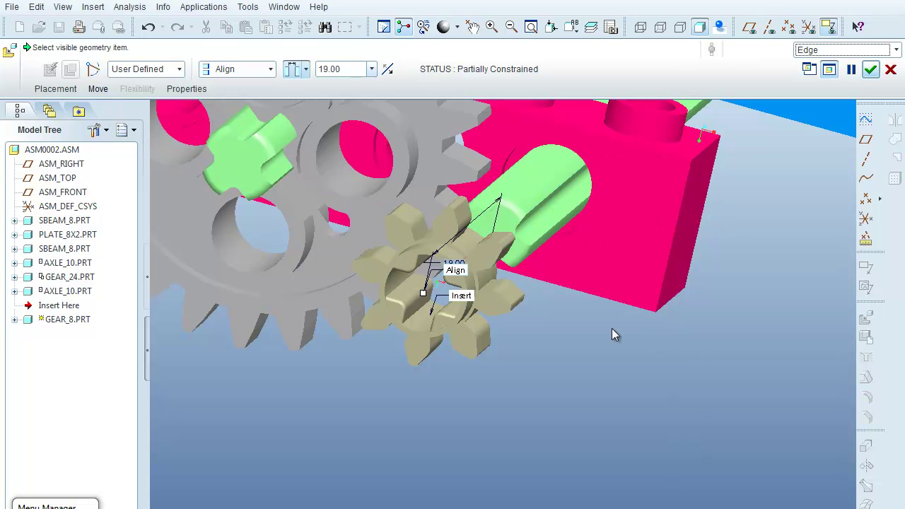
pyautogui.moveTo(612, 329); pyautogui.dragTo(598, 334, button='middle')
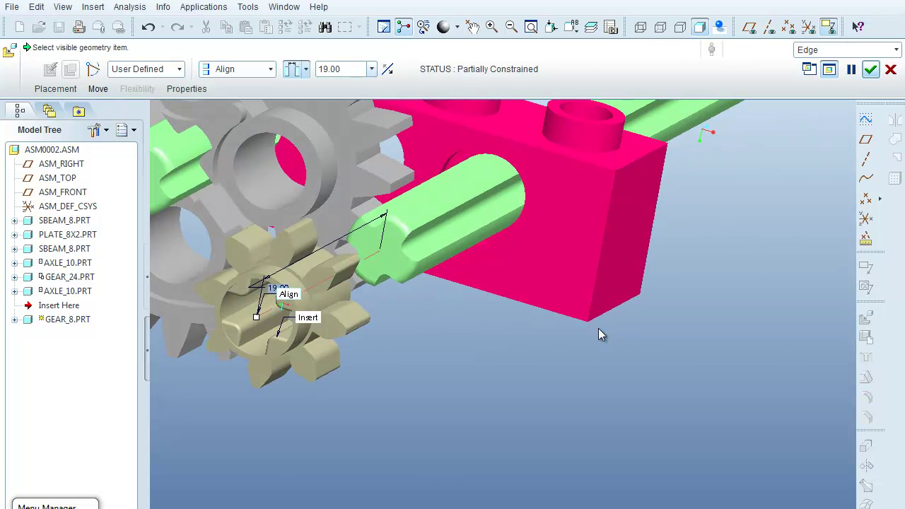
pyautogui.click(440, 217)
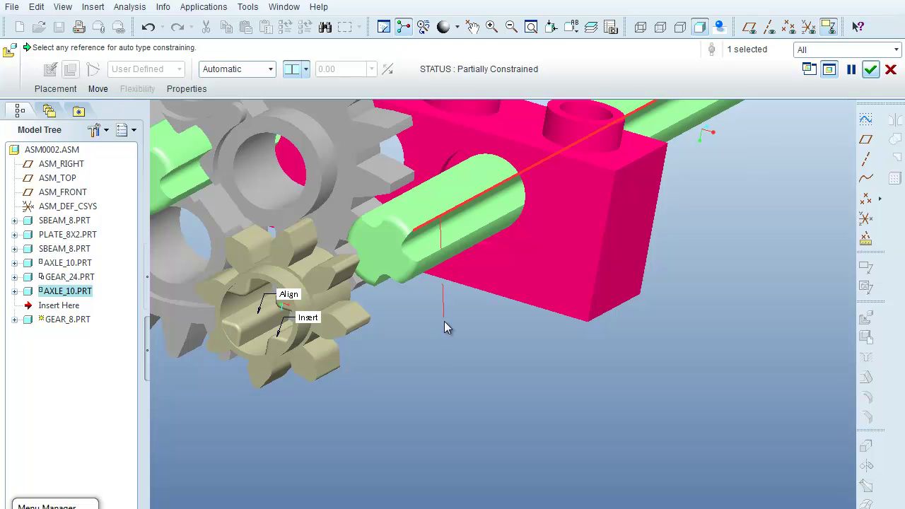
# - Align the matching gear edge to the axle edge, fully constraining the gear
pyautogui.moveTo(448, 323); pyautogui.dragTo(517, 254, button='middle')
pyautogui.scroll(-8, 468, 315)
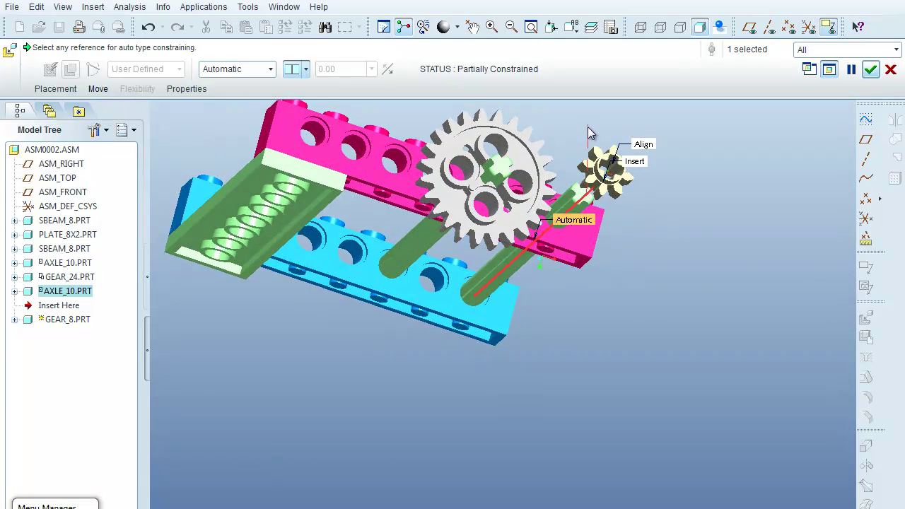
pyautogui.scroll(5, 591, 133)
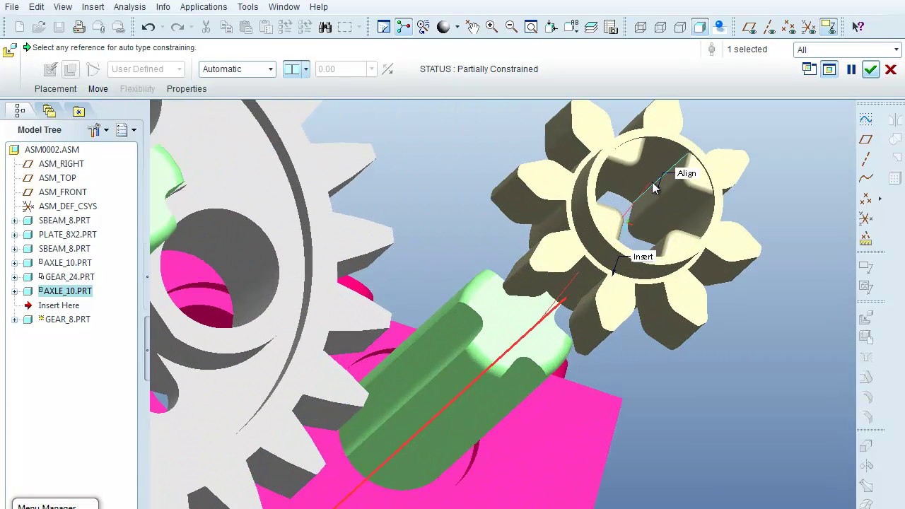
pyautogui.click(877, 51)
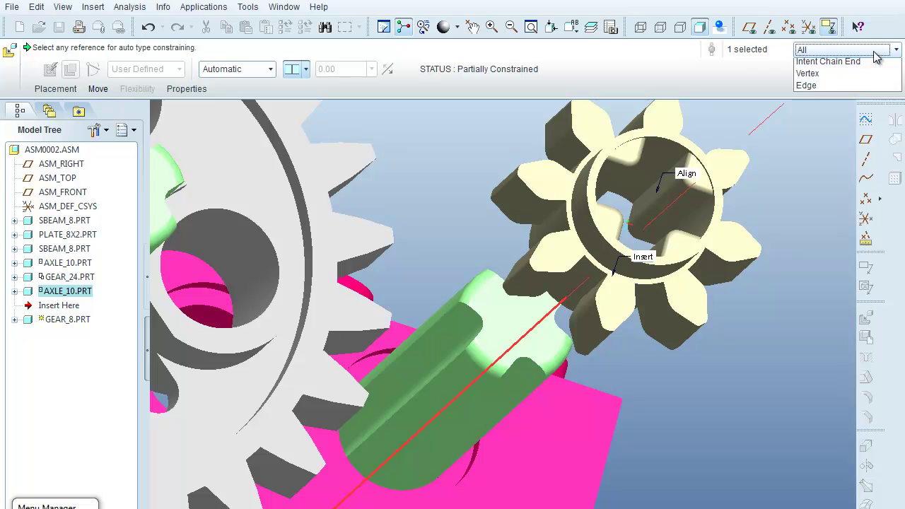
pyautogui.click(837, 162)
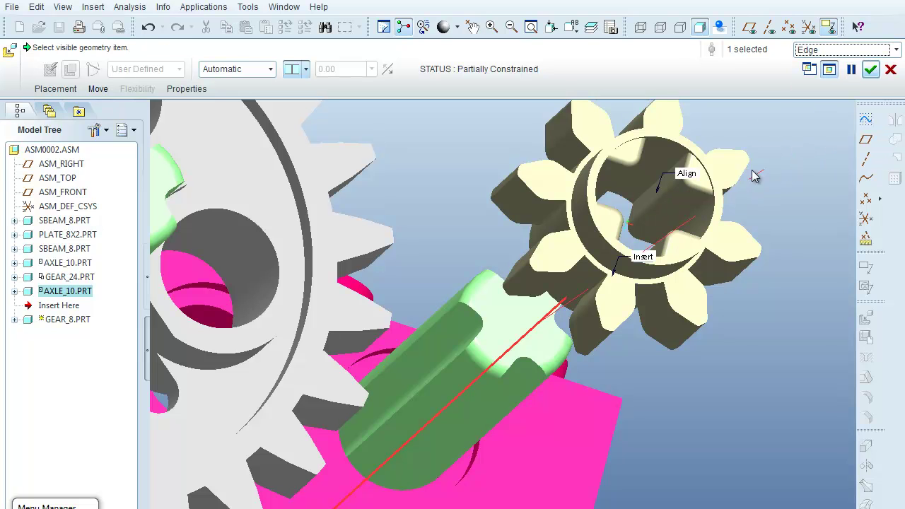
pyautogui.click(678, 169)
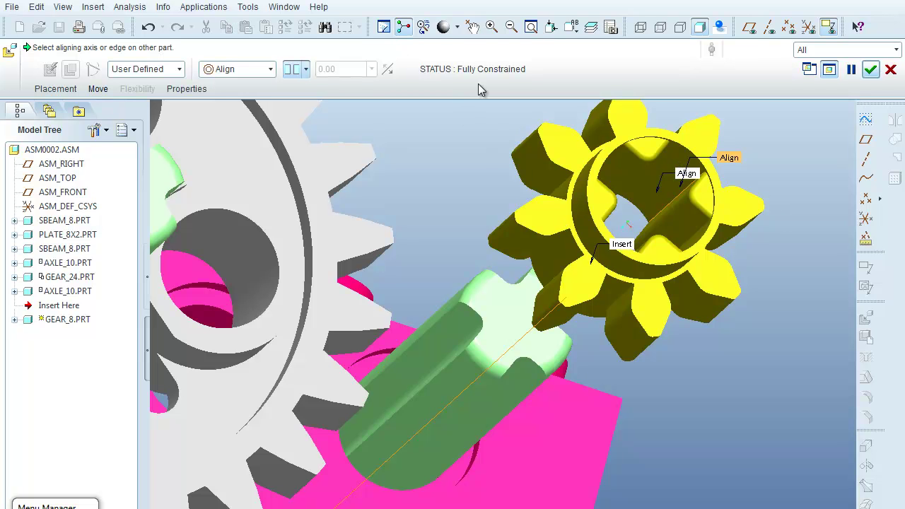
# - Select the gear's second Align constraint in the placement list
pyautogui.moveTo(445, 177); pyautogui.dragTo(434, 206, button='middle')
pyautogui.scroll(-3, 441, 207)
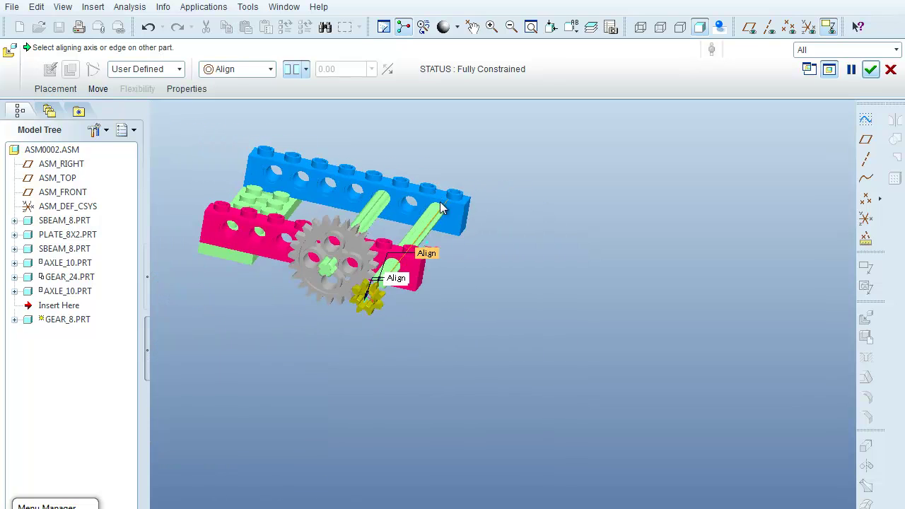
pyautogui.moveTo(315, 284); pyautogui.dragTo(282, 283, button='middle')
pyautogui.scroll(4, 239, 279)
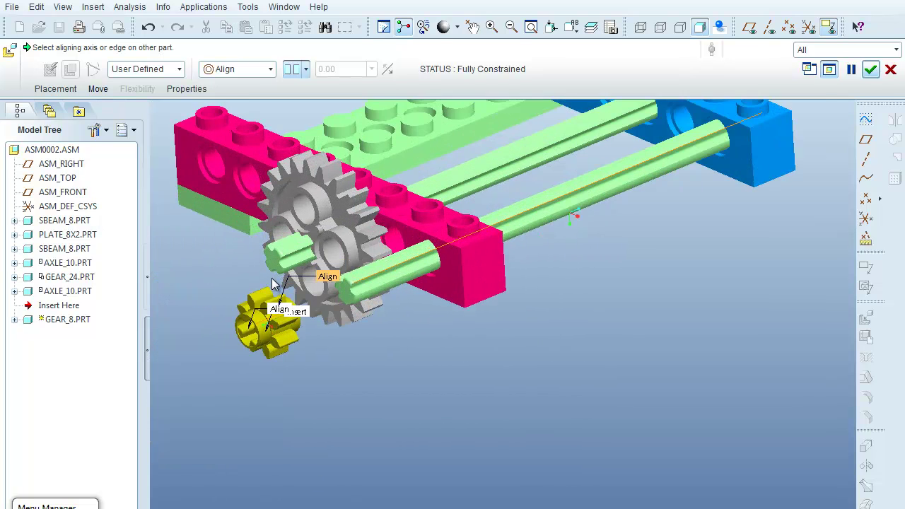
pyautogui.scroll(2, 237, 280)
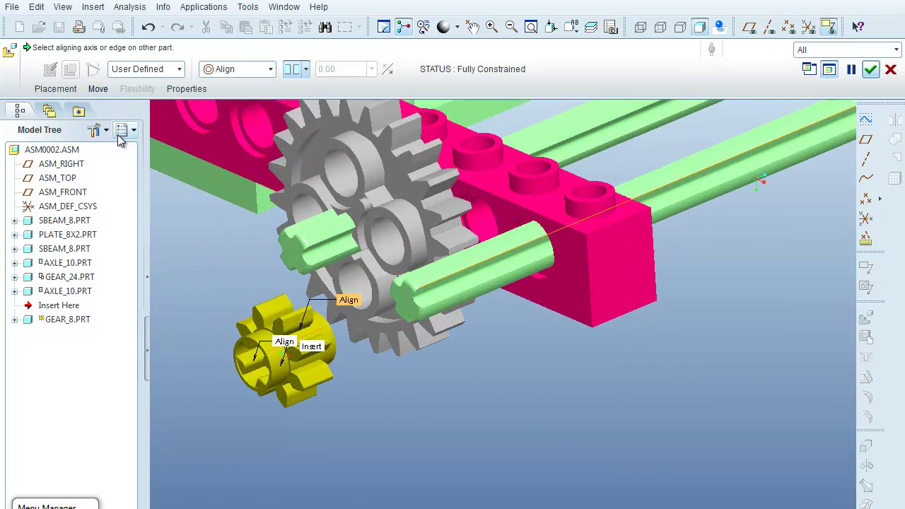
pyautogui.click(57, 89)
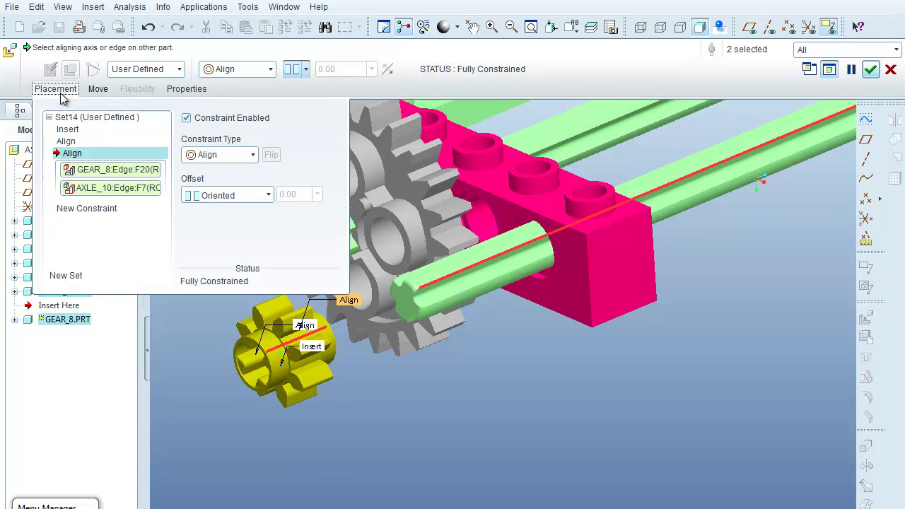
pyautogui.click(65, 142)
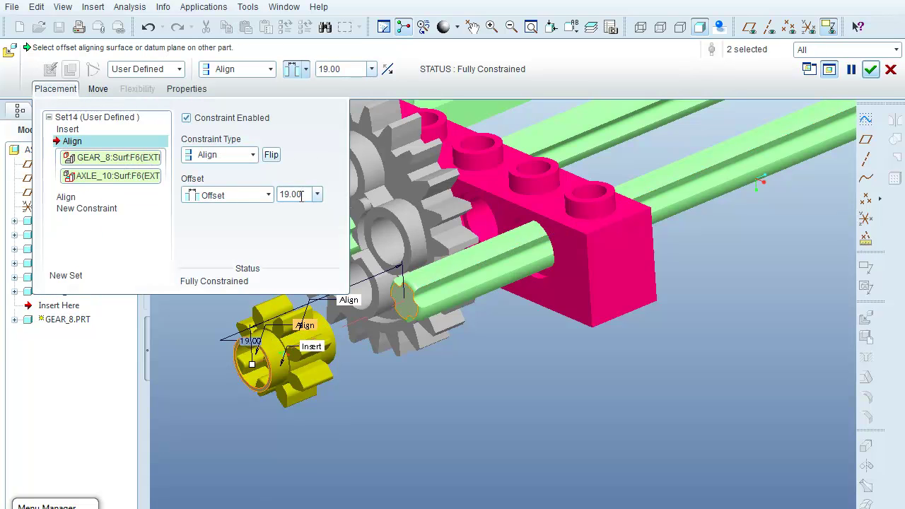
# - Set the 8-tooth gear's Align offset along the axle to 6.25
pyautogui.moveTo(271, 343); pyautogui.dragTo(458, 282)
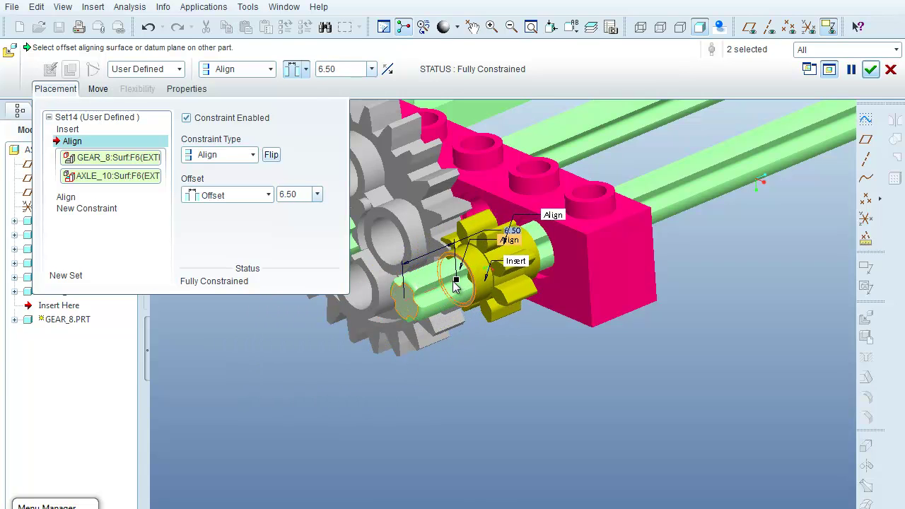
pyautogui.scroll(5, 424, 255)
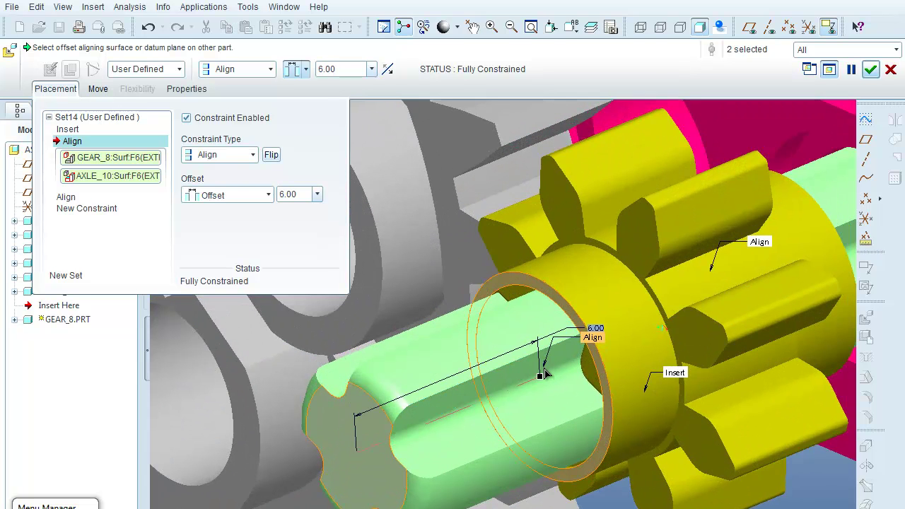
pyautogui.moveTo(553, 374); pyautogui.dragTo(541, 372)
pyautogui.doubleClick(287, 194)
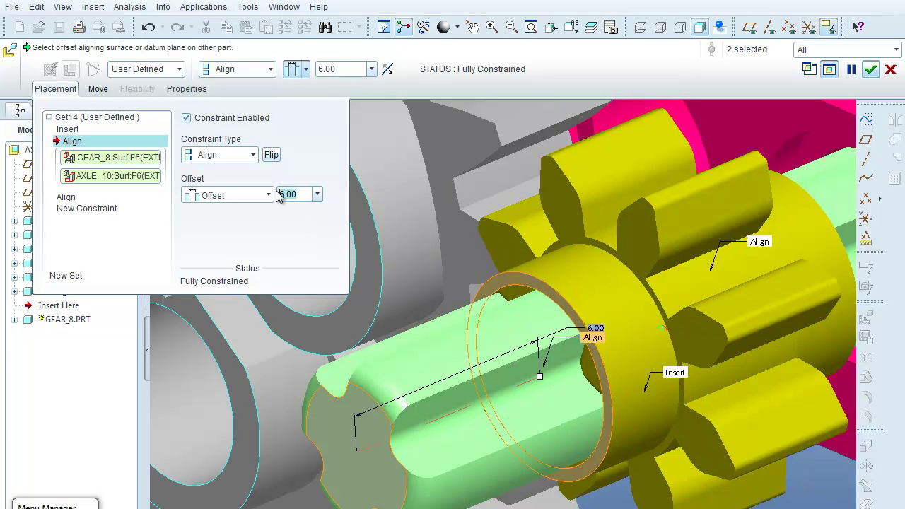
pyautogui.write('6')
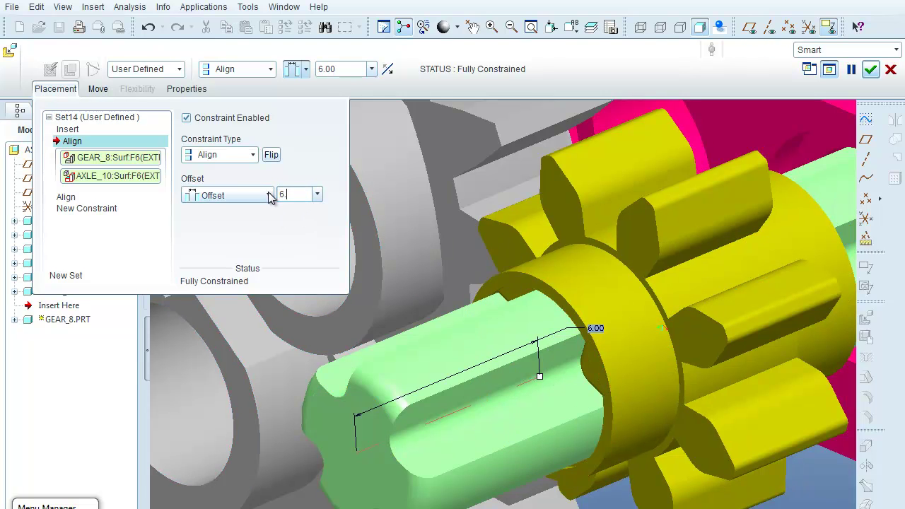
pyautogui.press('Return')
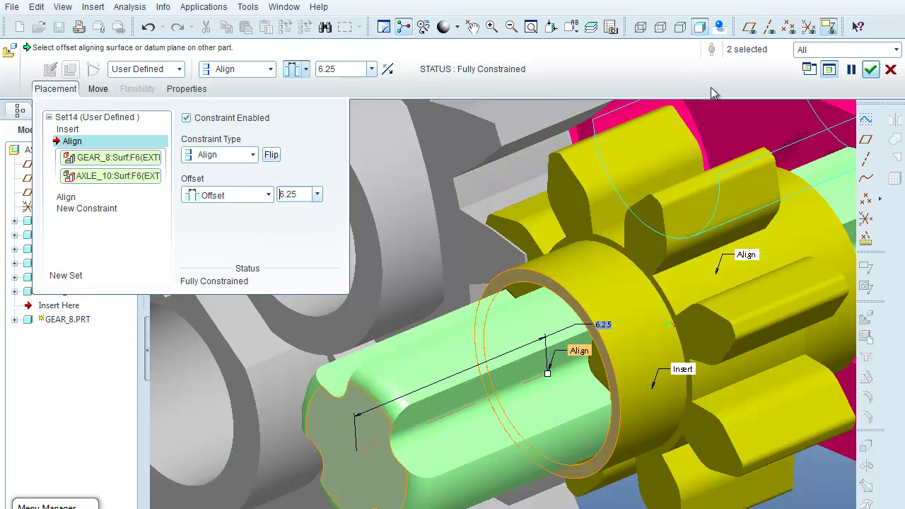
# - Finish the gear placement and view the assembly from FRONT, then BACK
pyautogui.click(869, 69)
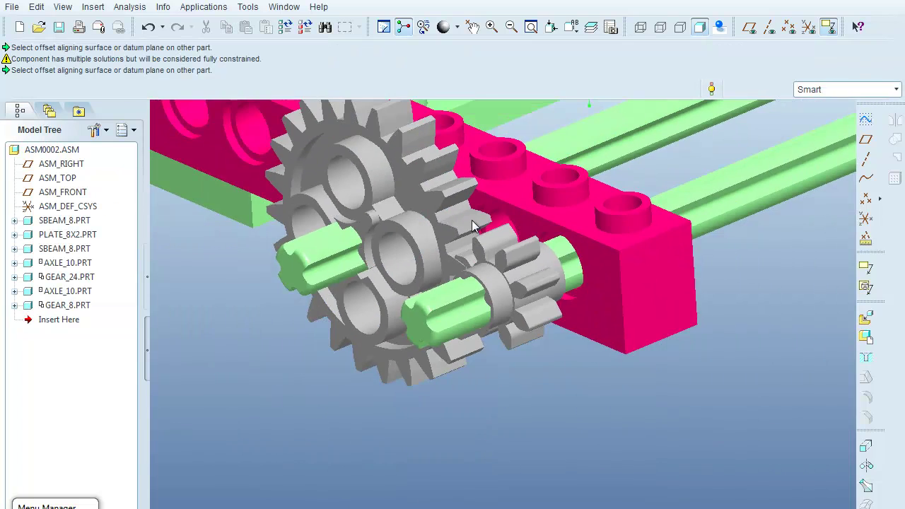
pyautogui.moveTo(473, 225); pyautogui.dragTo(535, 202, button='middle')
pyautogui.scroll(3, 588, 182)
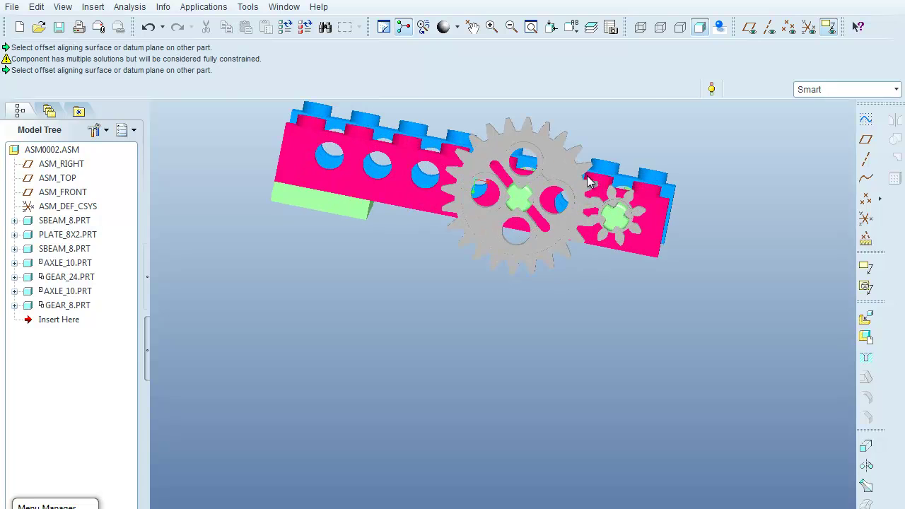
pyautogui.click(572, 27)
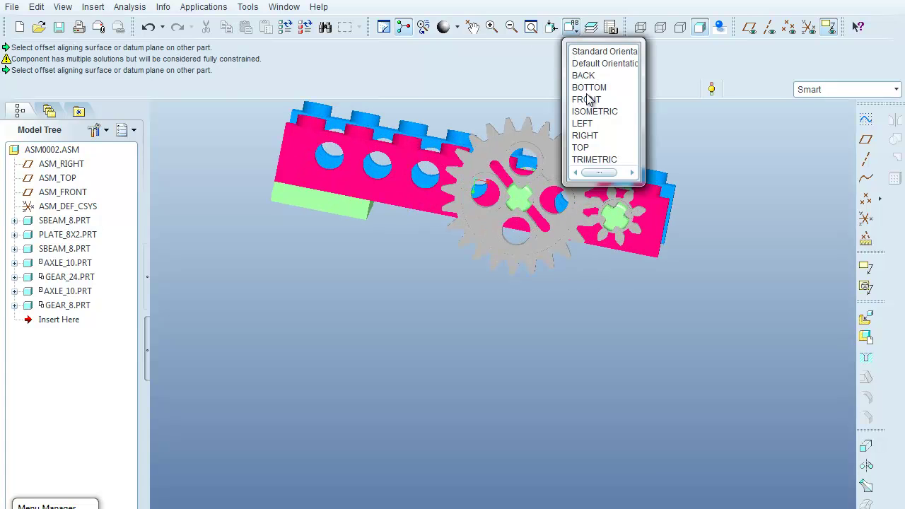
pyautogui.click(586, 100)
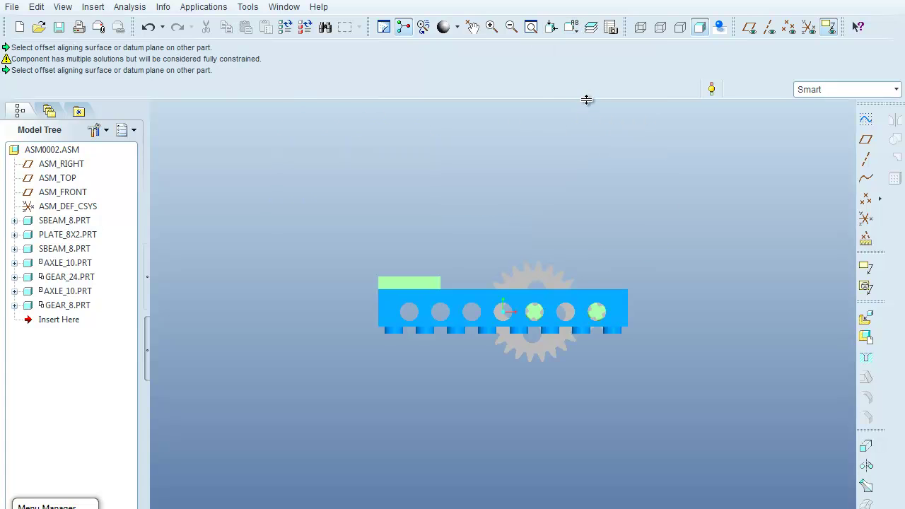
pyautogui.click(572, 27)
pyautogui.click(583, 76)
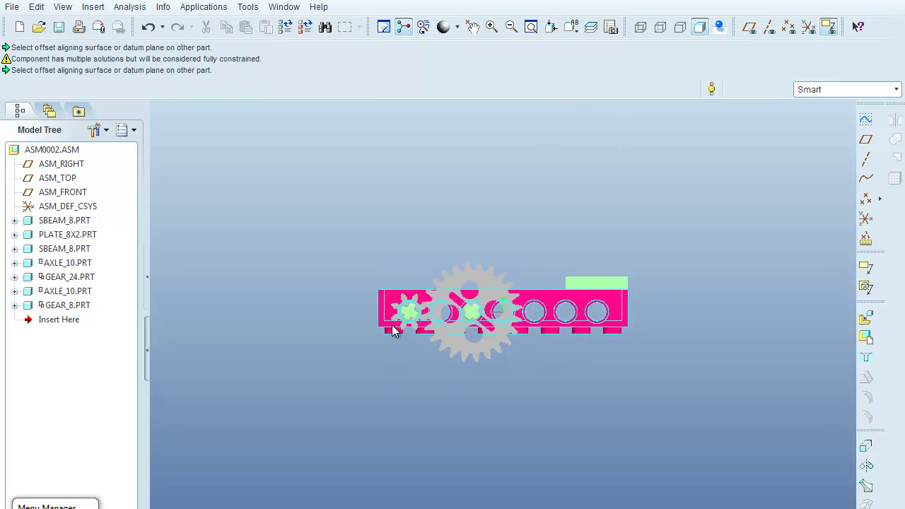
# - Switch to No Hidden wireframe display and zoom in on the gears
pyautogui.scroll(4, 394, 331)
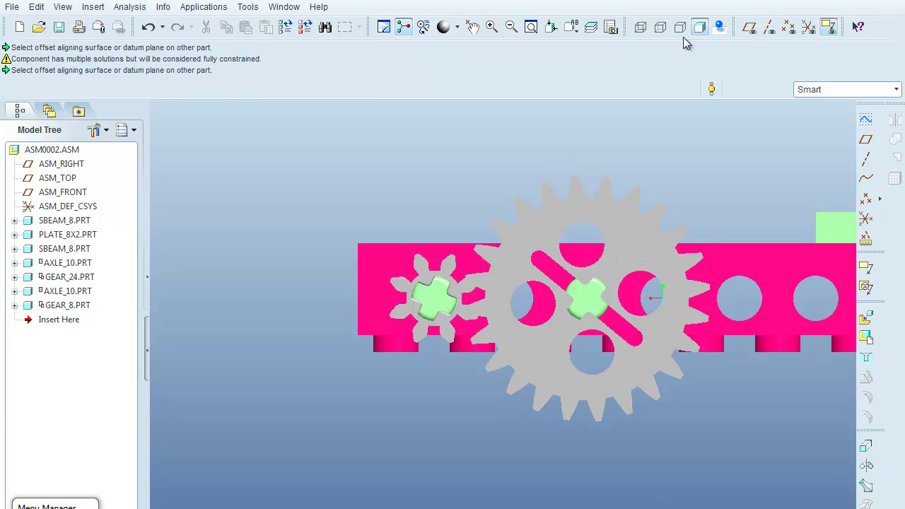
pyautogui.click(680, 27)
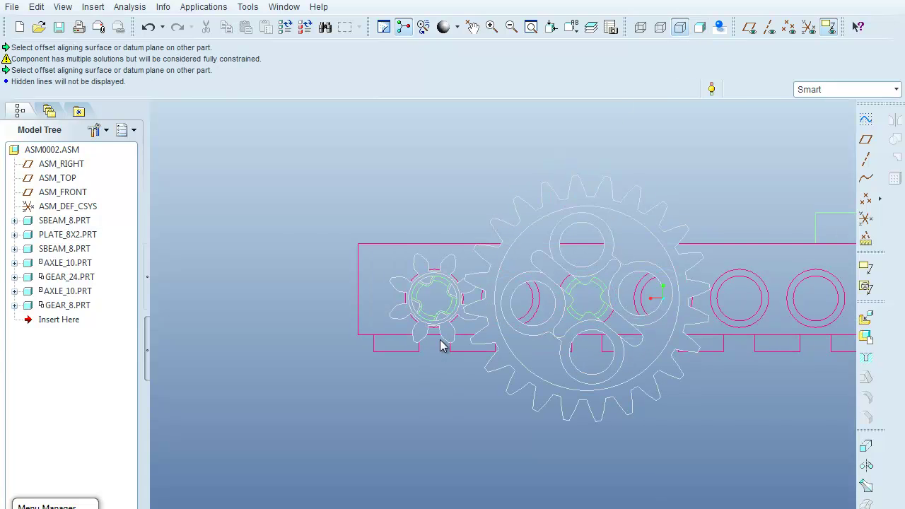
pyautogui.scroll(3, 441, 345)
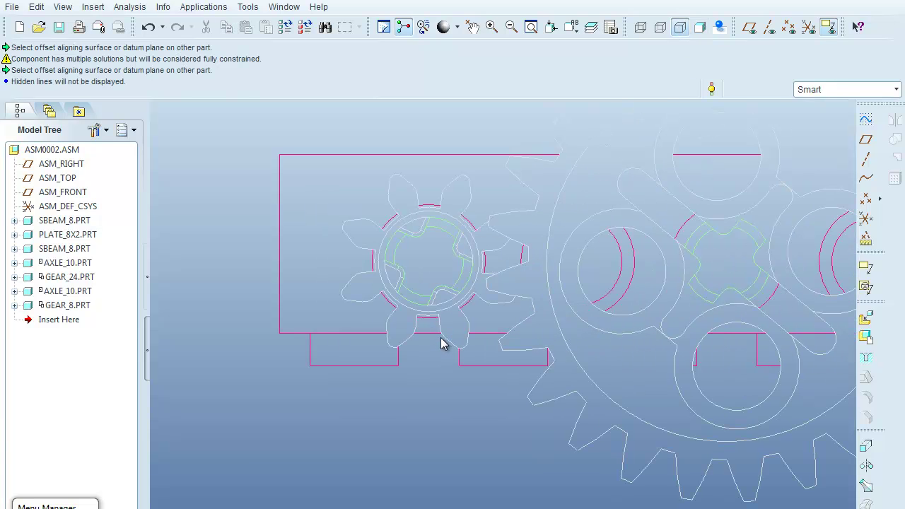
pyautogui.scroll(1, 416, 377)
pyautogui.scroll(-1, 417, 377)
# - Drag-rotate the 8-tooth gear so its teeth interleave with the 24-tooth gear
pyautogui.click(473, 27)
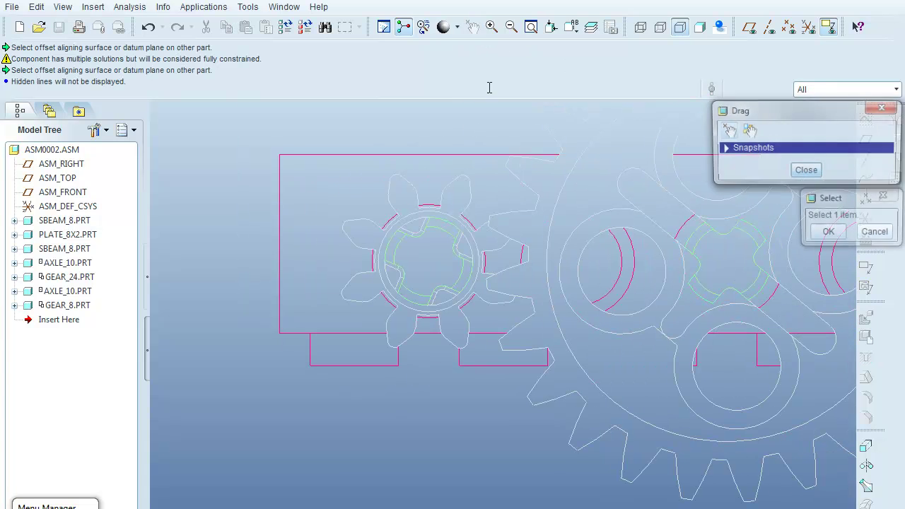
pyautogui.click(400, 180)
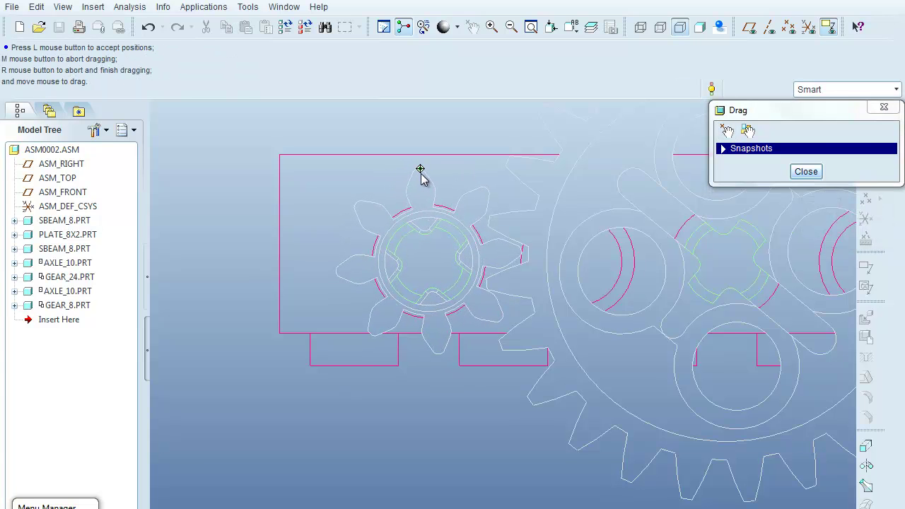
pyautogui.click(420, 176)
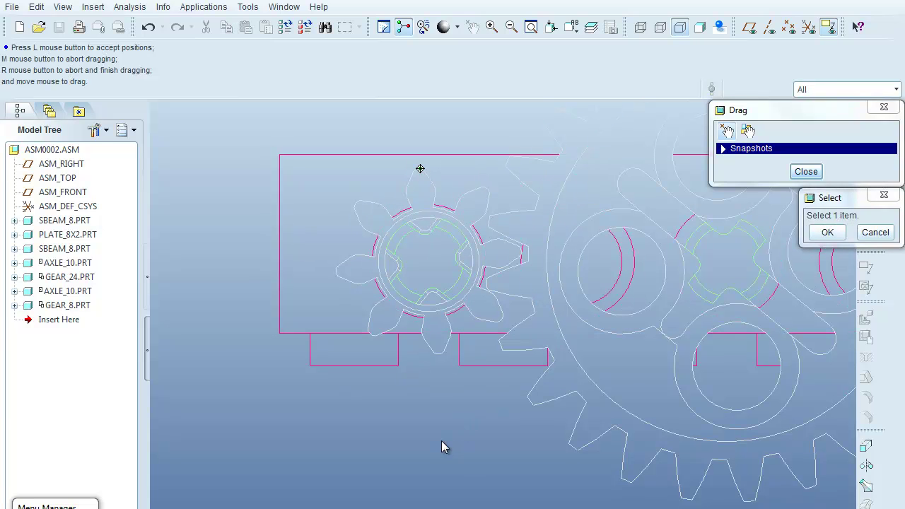
pyautogui.click(826, 232)
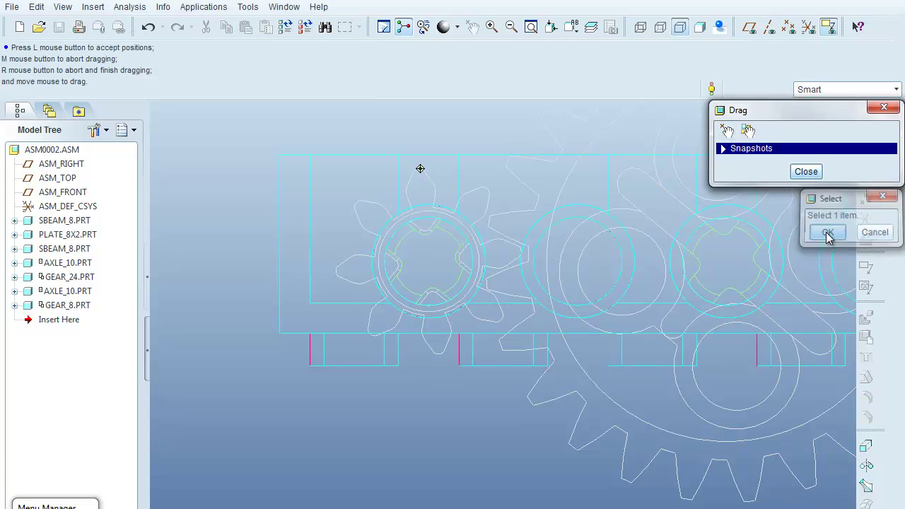
pyautogui.click(806, 172)
pyautogui.scroll(-5, 516, 388)
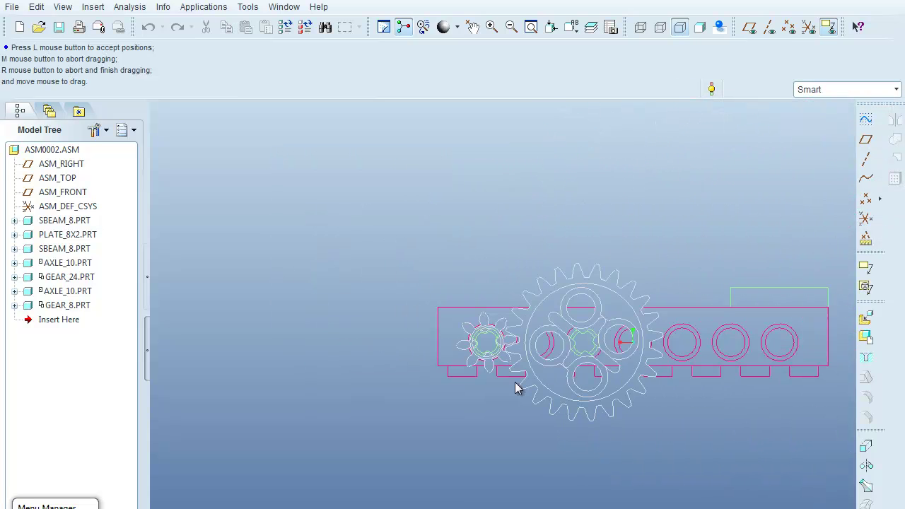
# - Switch the gear assembly back to shaded display and orbit and zoom to a tilted top-down view of the beams, plate and axles
pyautogui.click(700, 27)
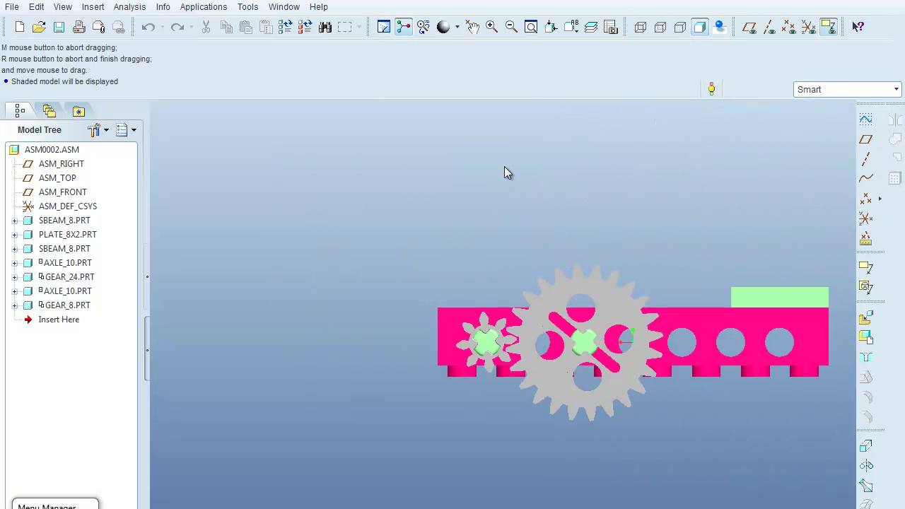
pyautogui.moveTo(504, 168); pyautogui.dragTo(309, 226, button='middle')
pyautogui.scroll(-2, 396, 282)
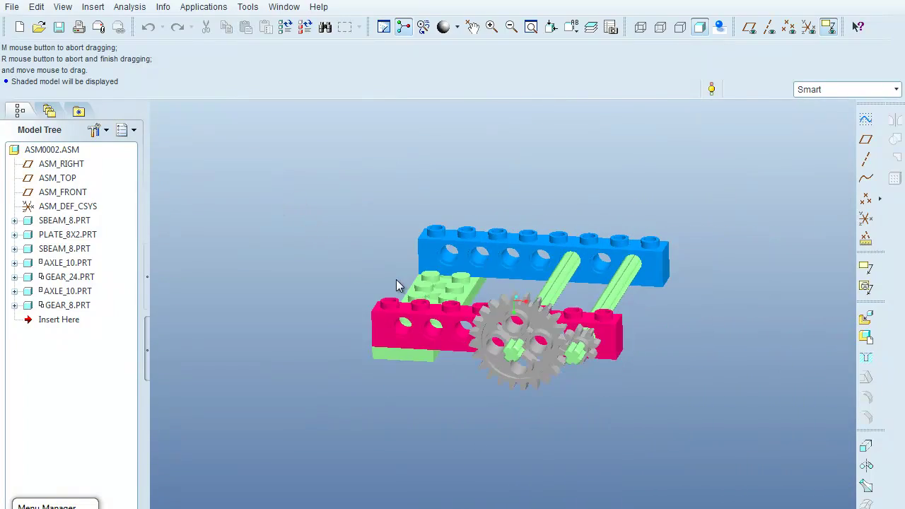
pyautogui.moveTo(471, 420)
pyautogui.mouseDown(button='middle')
pyautogui.moveTo(450, 400)
pyautogui.moveTo(430, 420)
pyautogui.moveTo(431, 351)
pyautogui.moveTo(438, 399)
pyautogui.moveTo(464, 398)
pyautogui.moveTo(446, 425)
pyautogui.mouseUp(button='middle')
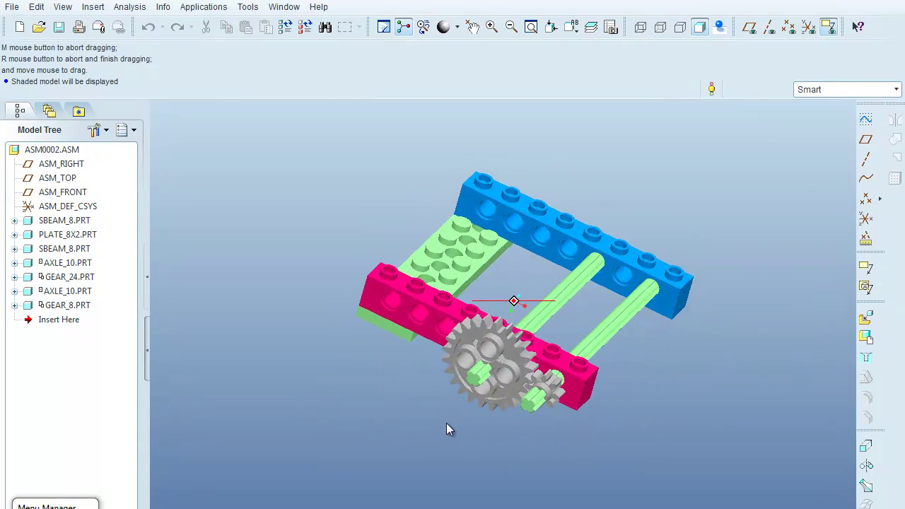
pyautogui.scroll(2, 456, 411)
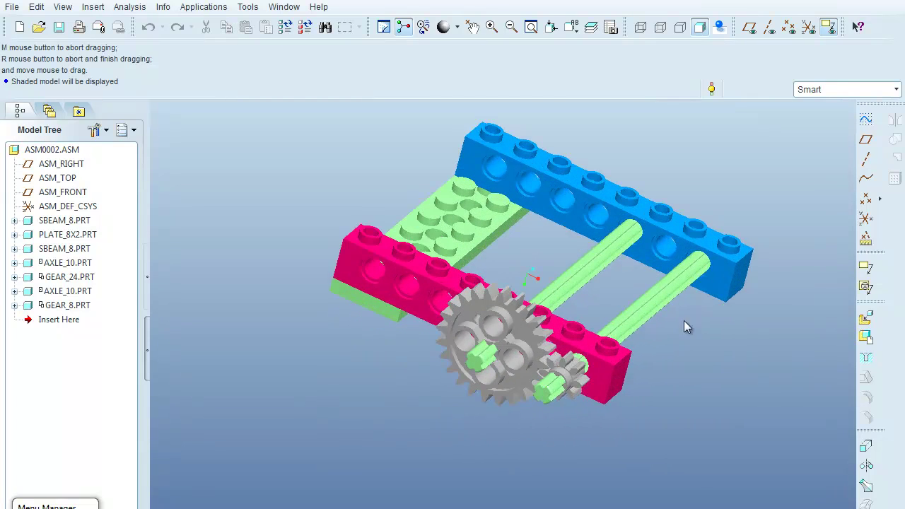
pyautogui.scroll(1, 683, 320)
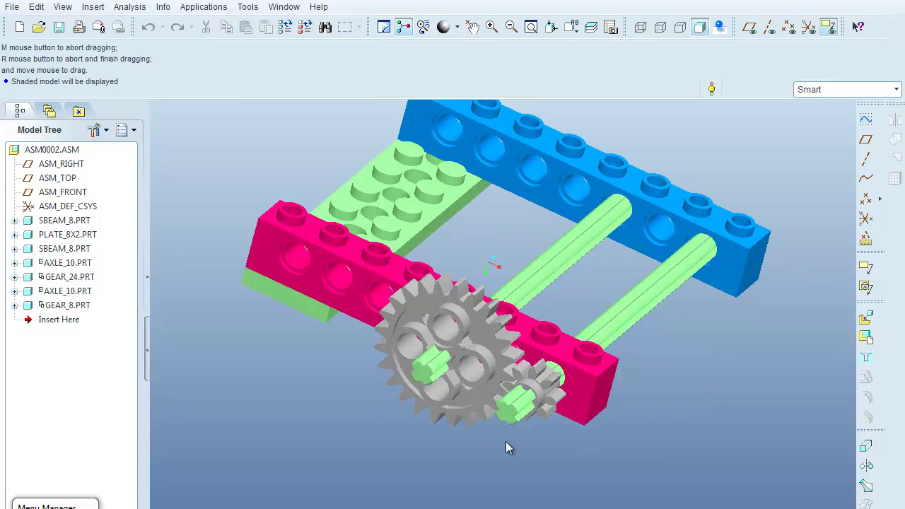